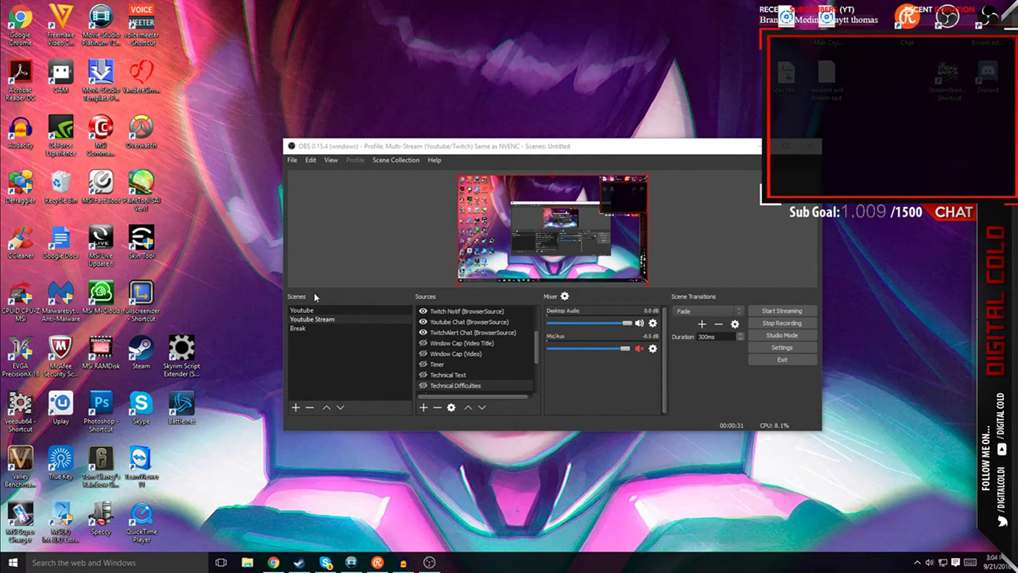
Open the OBS settings and choose the Dark theme in the general settings.
left_click(766, 345)
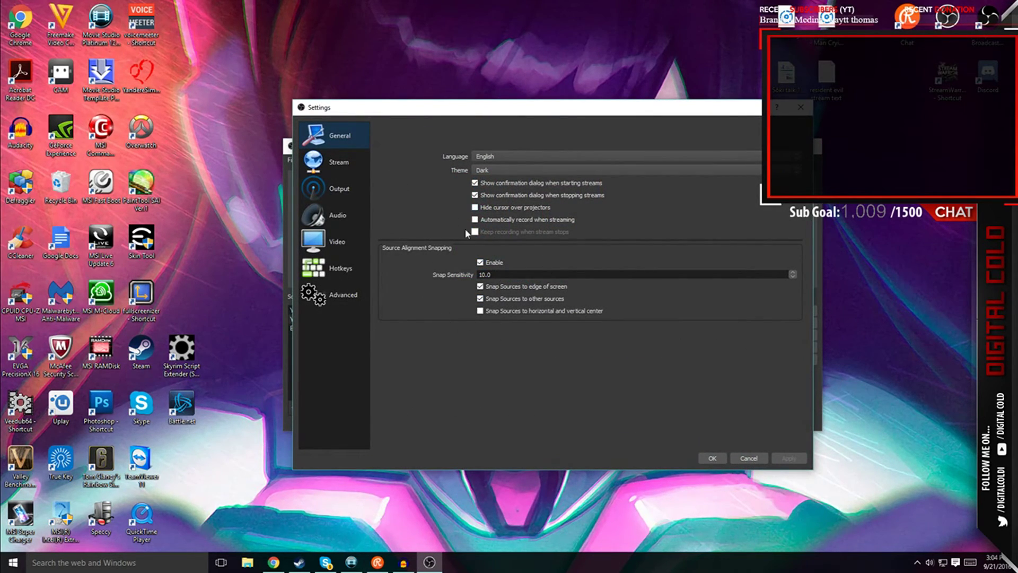
left_click(482, 170)
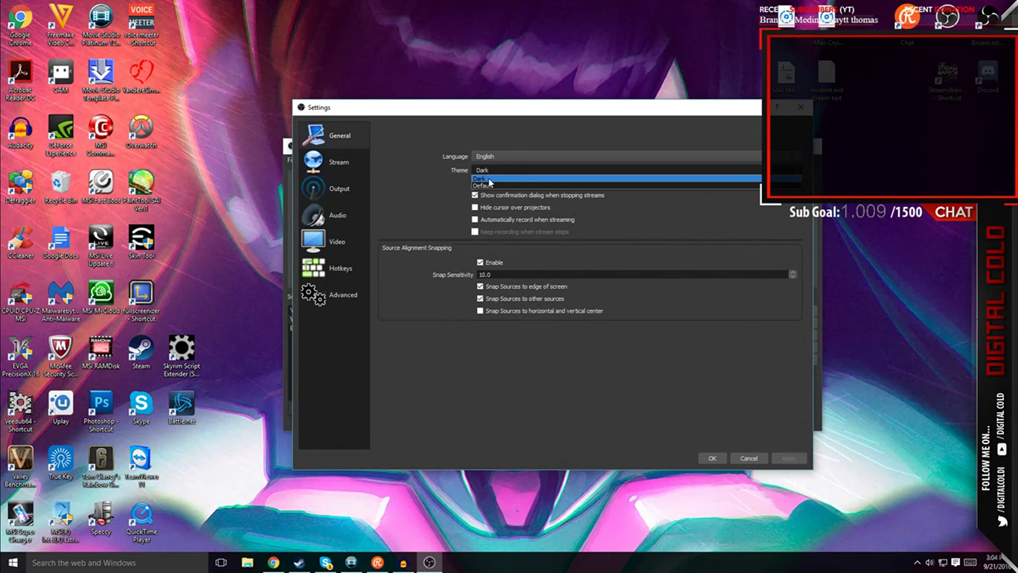
left_click(489, 179)
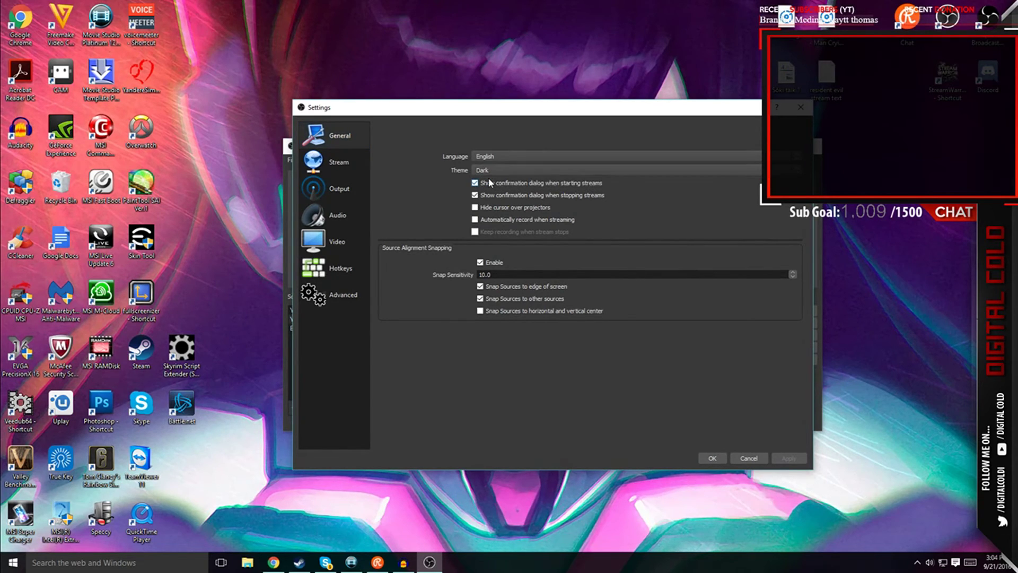
Review the streaming server settings, the streaming output settings and the audio track output settings.
left_click(342, 165)
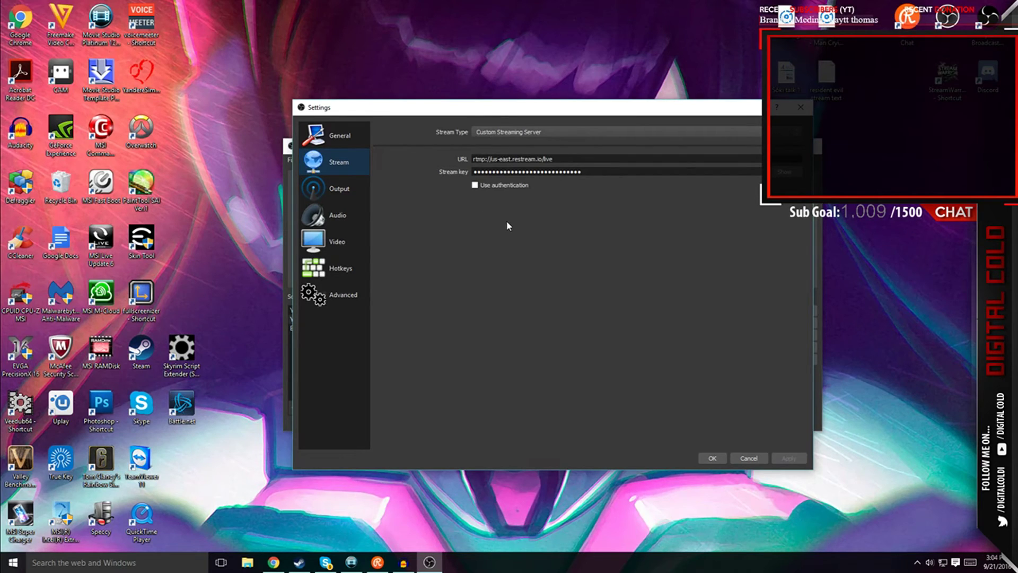
left_click(345, 194)
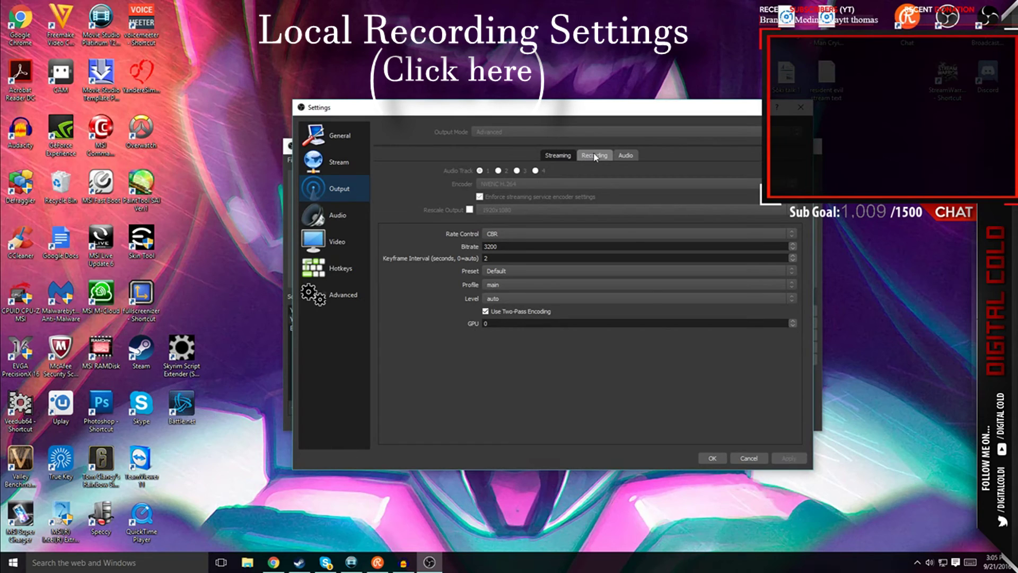
left_click(625, 154)
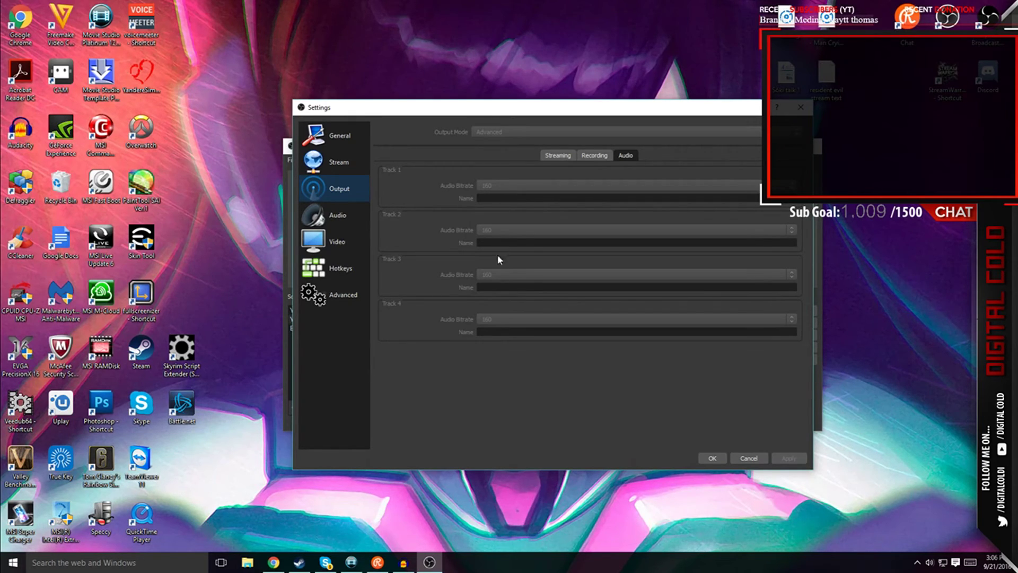
Set the desktop audio device to Acer H236HL-4 (NVIDIA High Definition Audio) and the mic/auxiliary device to Microphone (Yeti Stereo Microphone).
left_click(342, 216)
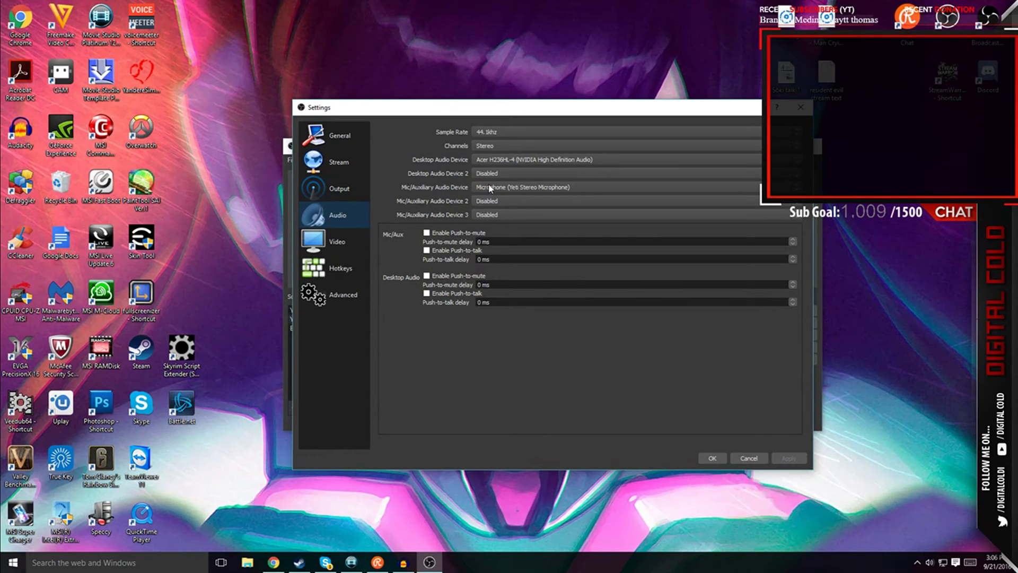
left_click(494, 158)
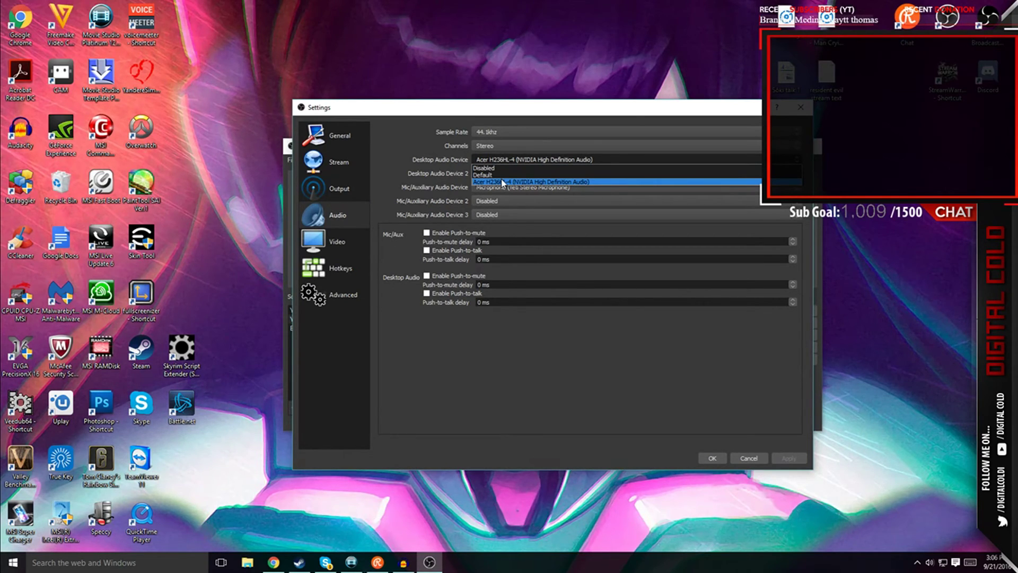
left_click(502, 182)
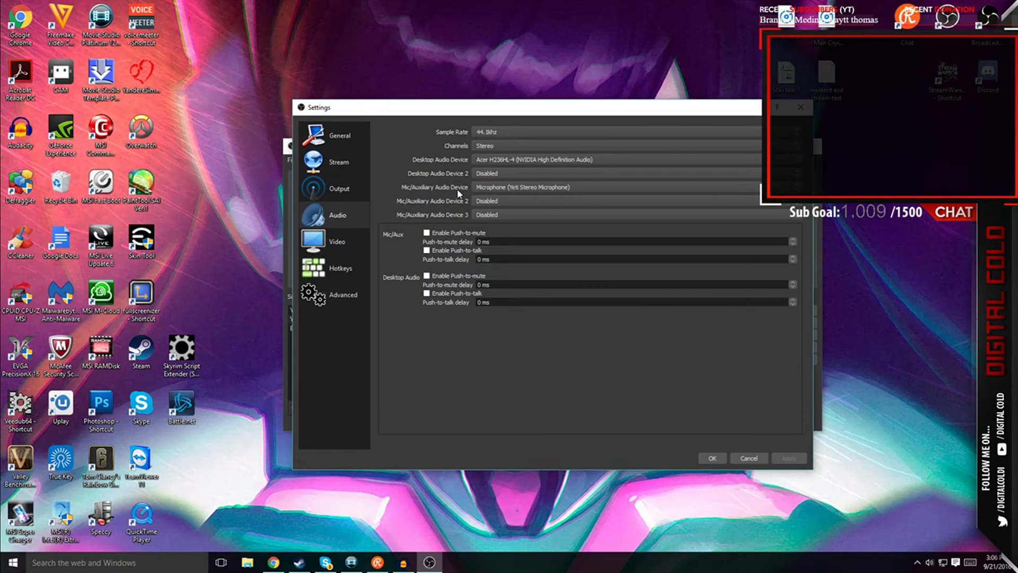
left_click(484, 189)
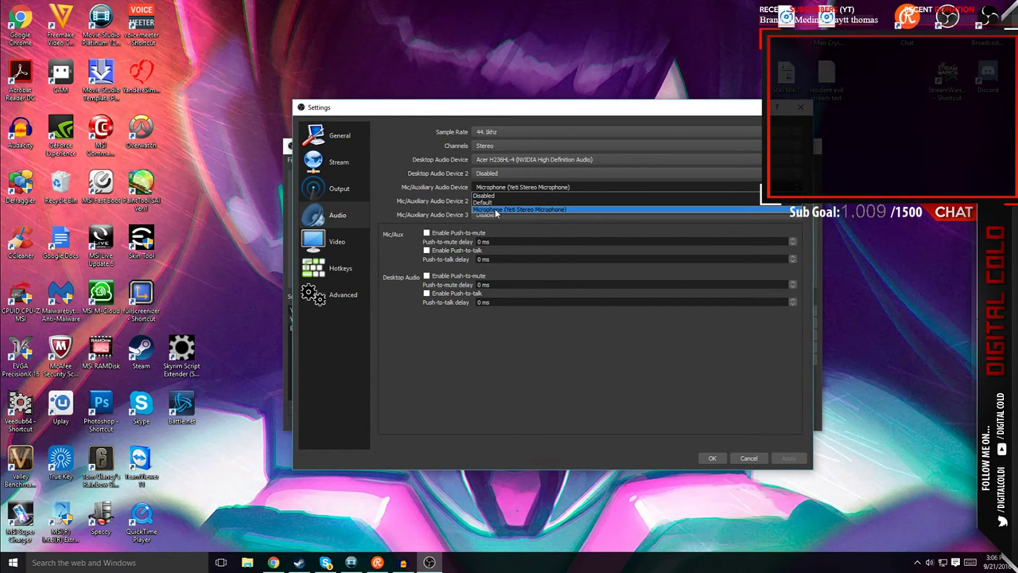
left_click(495, 209)
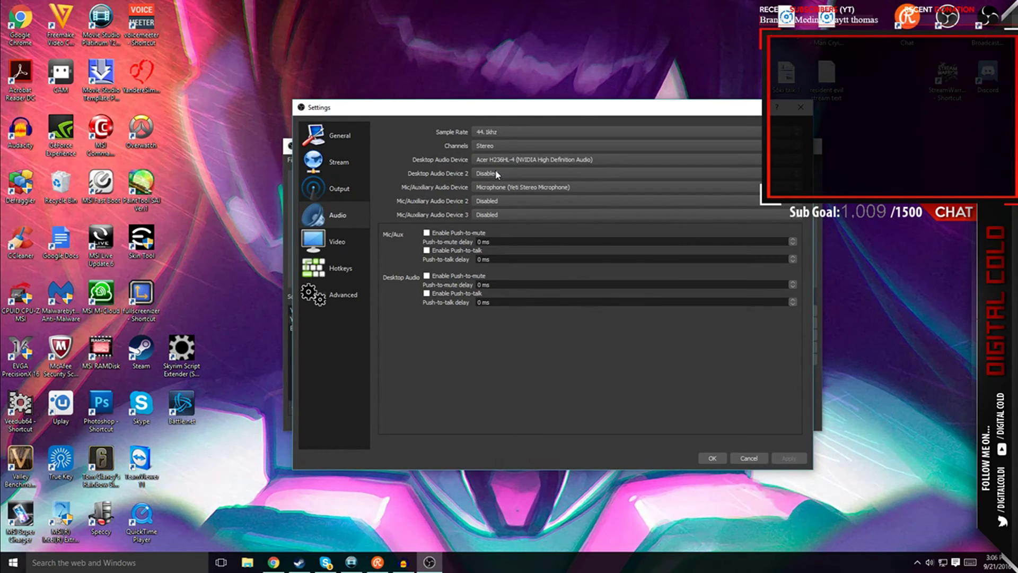
Review the video and advanced settings, and the available stream types in the stream settings.
left_click(343, 245)
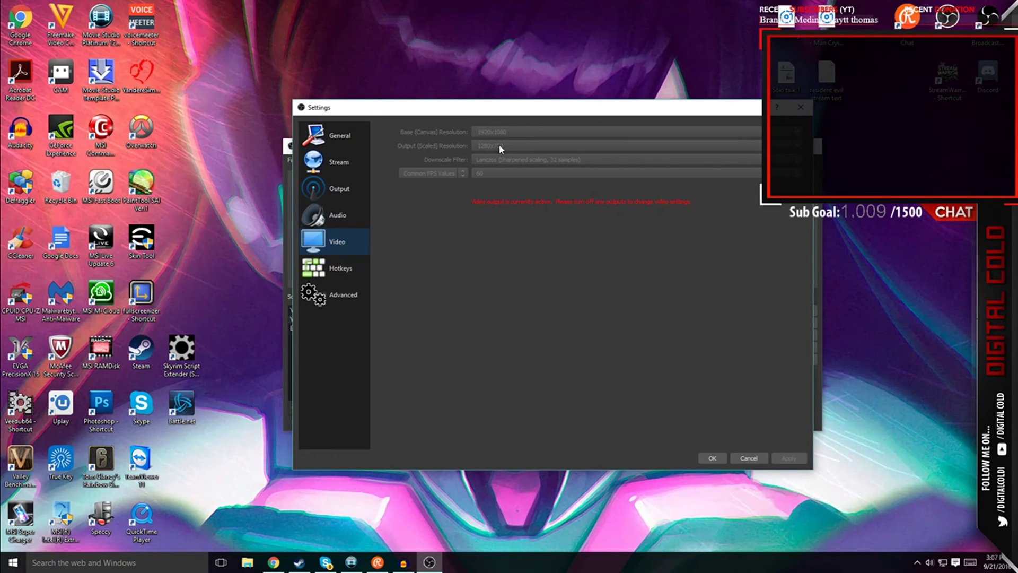
left_click(349, 298)
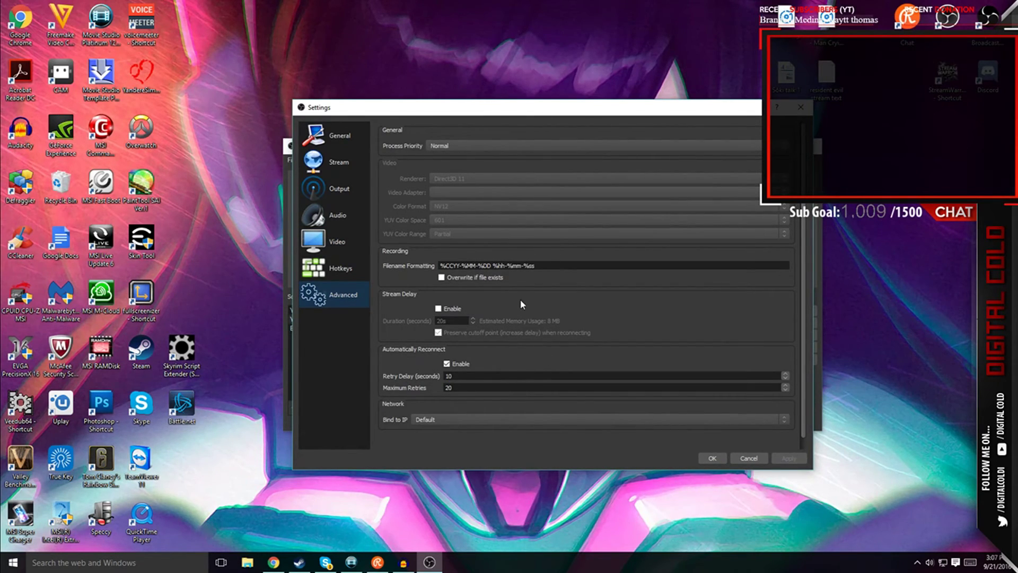
left_click(347, 168)
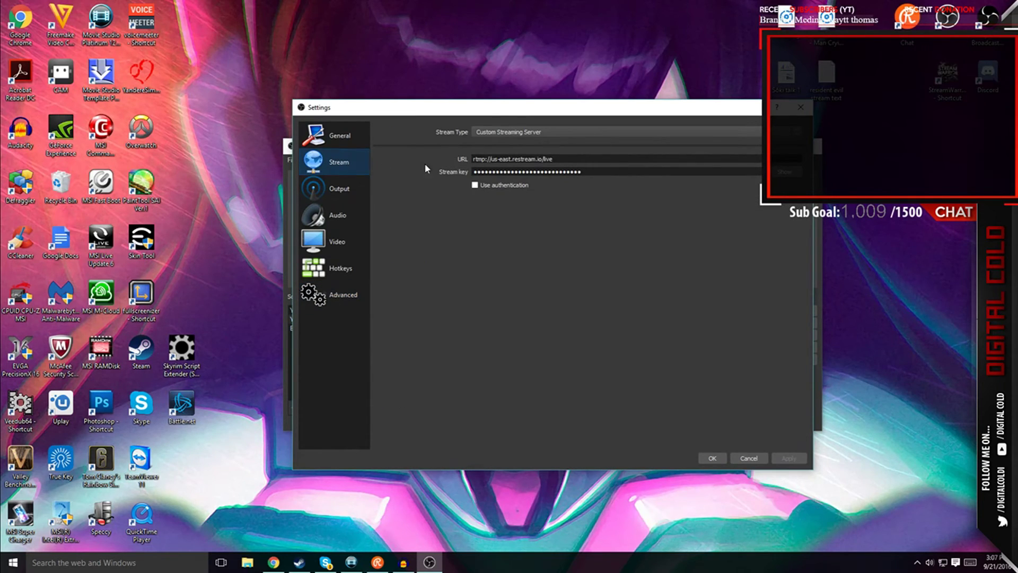
left_click(493, 134)
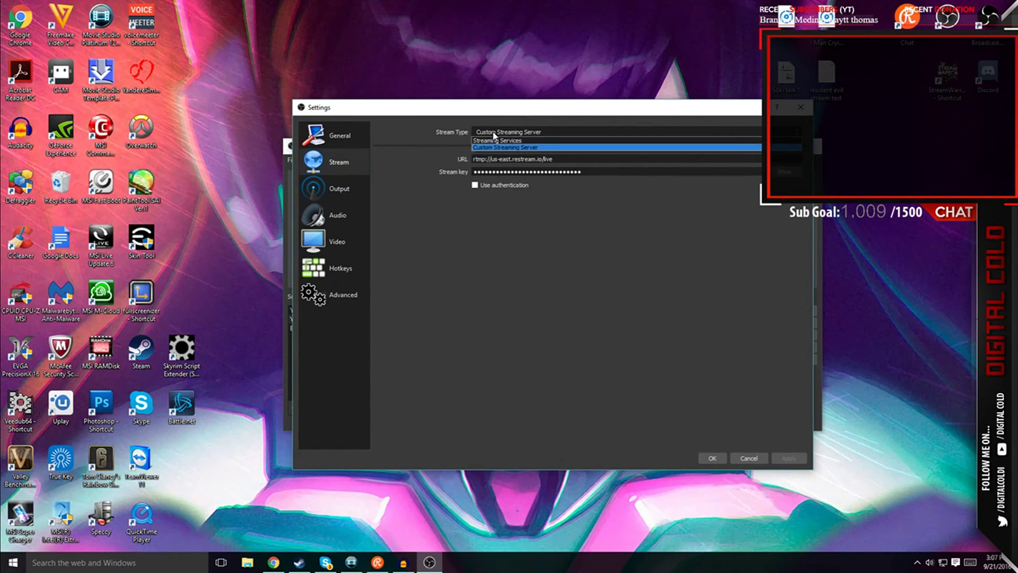
left_click(472, 134)
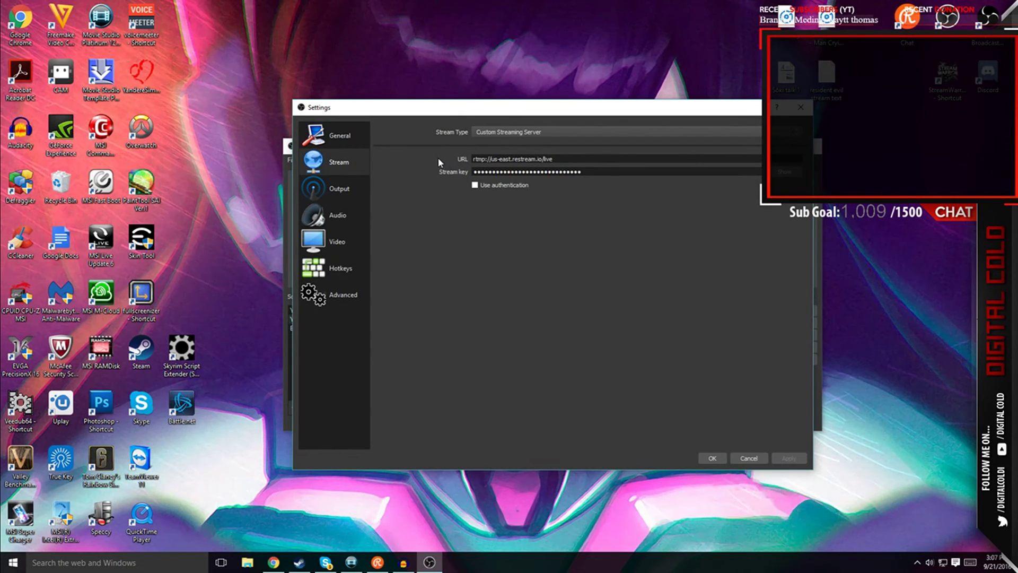
Check the RTMP URL and stream key fields on the Restream.io dashboard in Chrome, and accept the settings back in OBS.
left_click(273, 561)
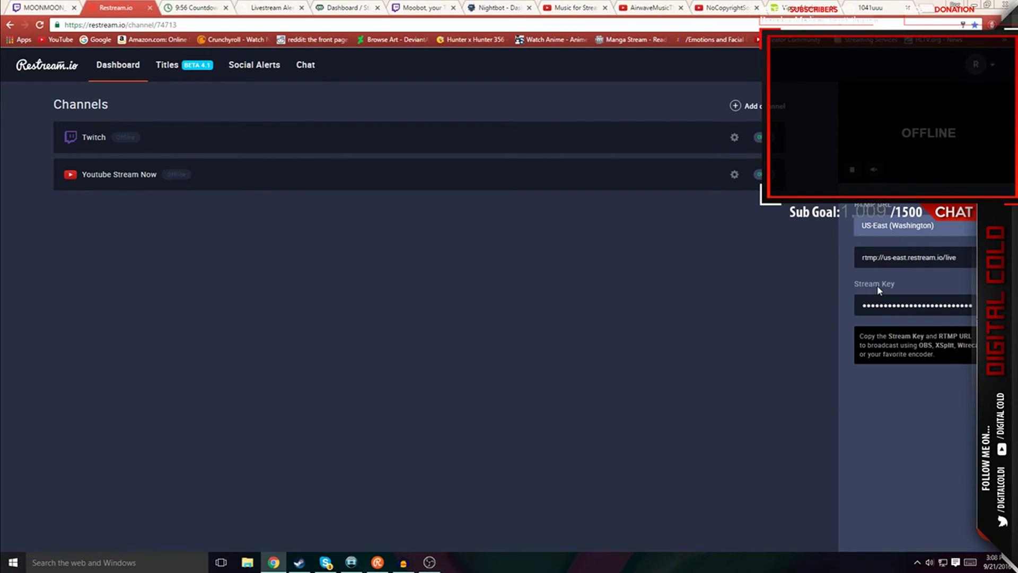
left_click(977, 4)
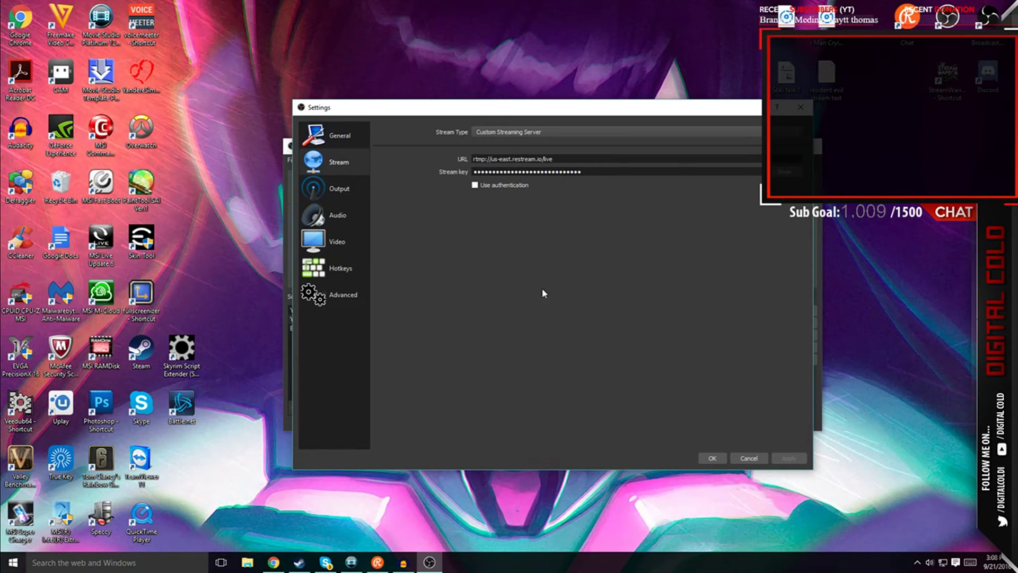
left_click(712, 458)
Look through the Youtube Stream scene's sources, and show the Break scene before returning to Youtube Stream.
scroll(441, 346, "down", 2)
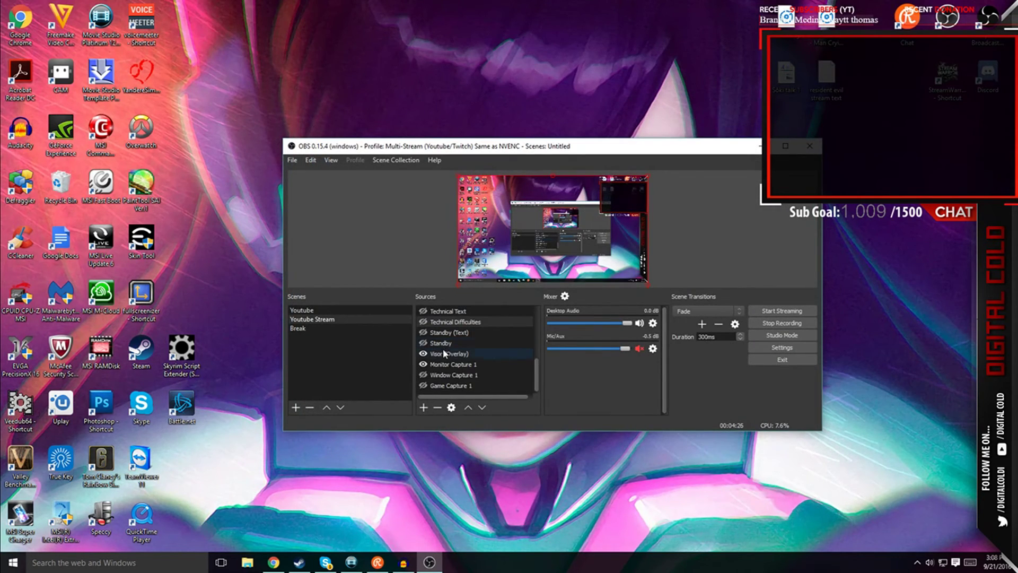
scroll(455, 373, "up", 3)
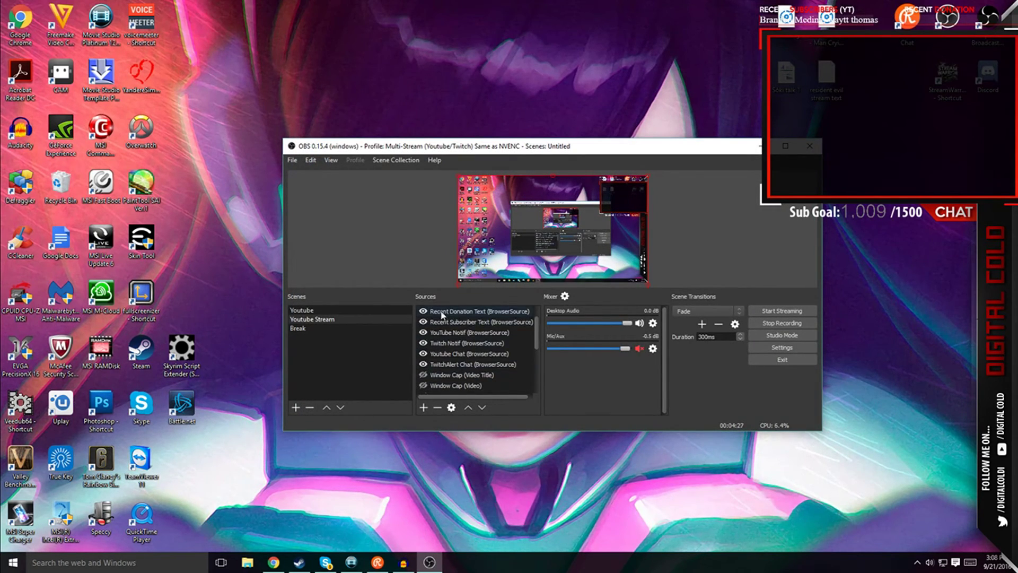
scroll(444, 348, "down", 2)
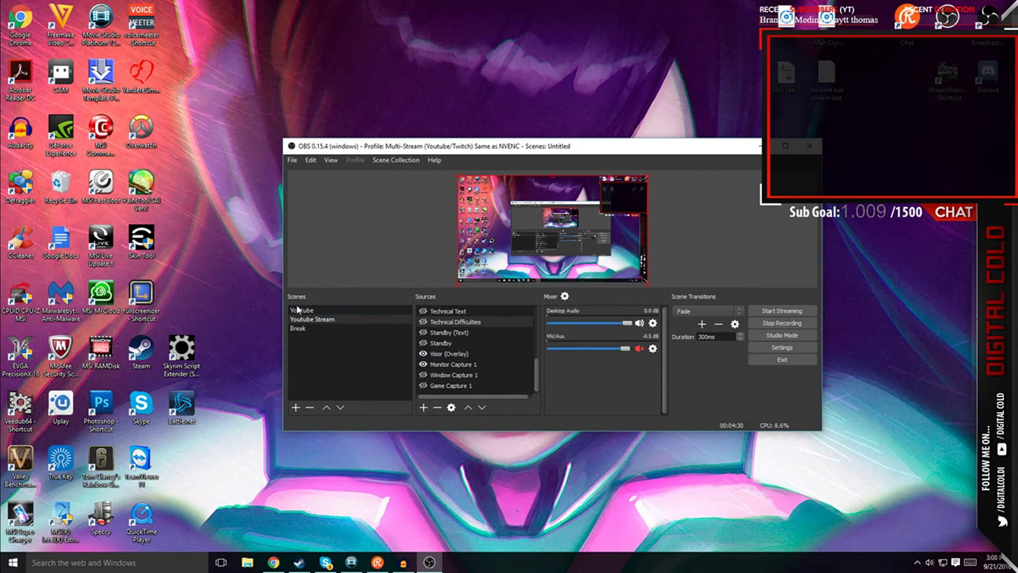
left_click(315, 328)
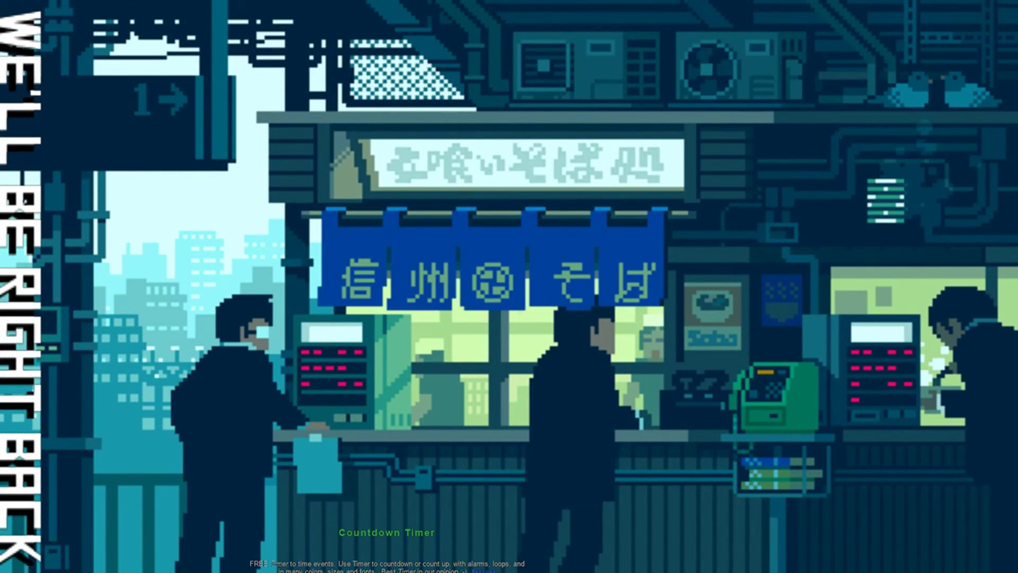
left_click(333, 322)
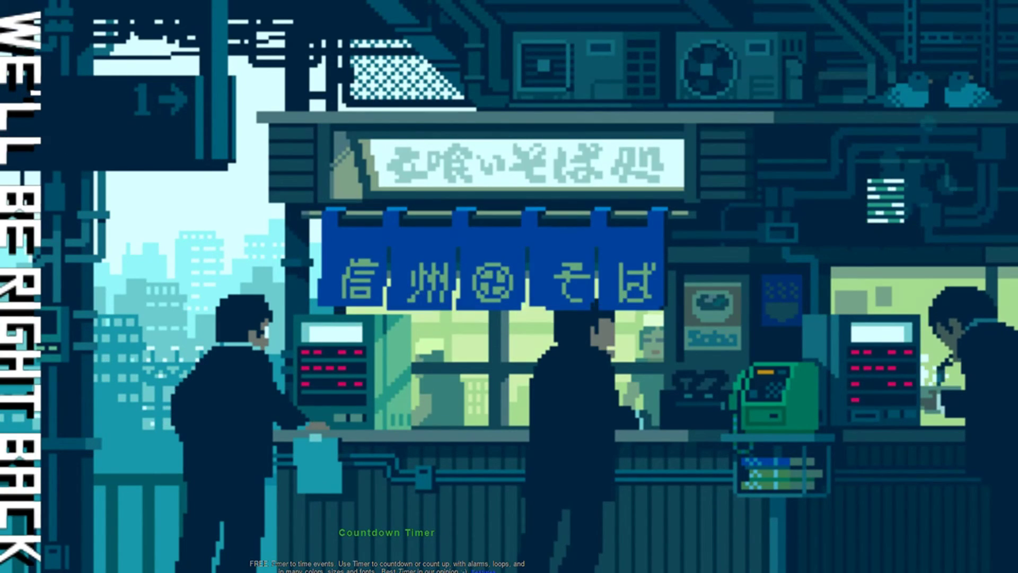
left_click(312, 319)
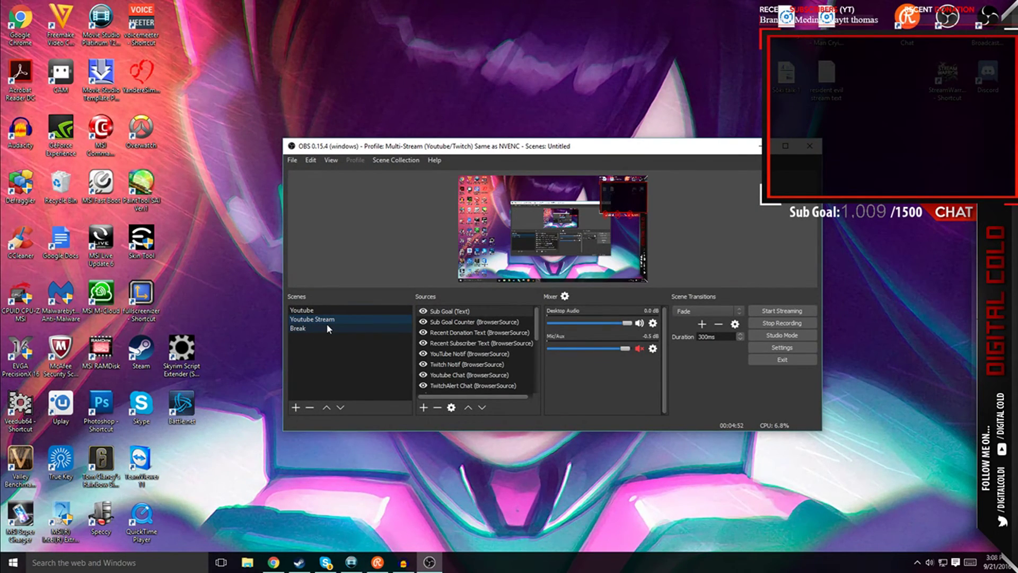
Select the Monitor Capture 1 source and view the source types that can be added and the source's own options.
scroll(476, 354, "down", 3)
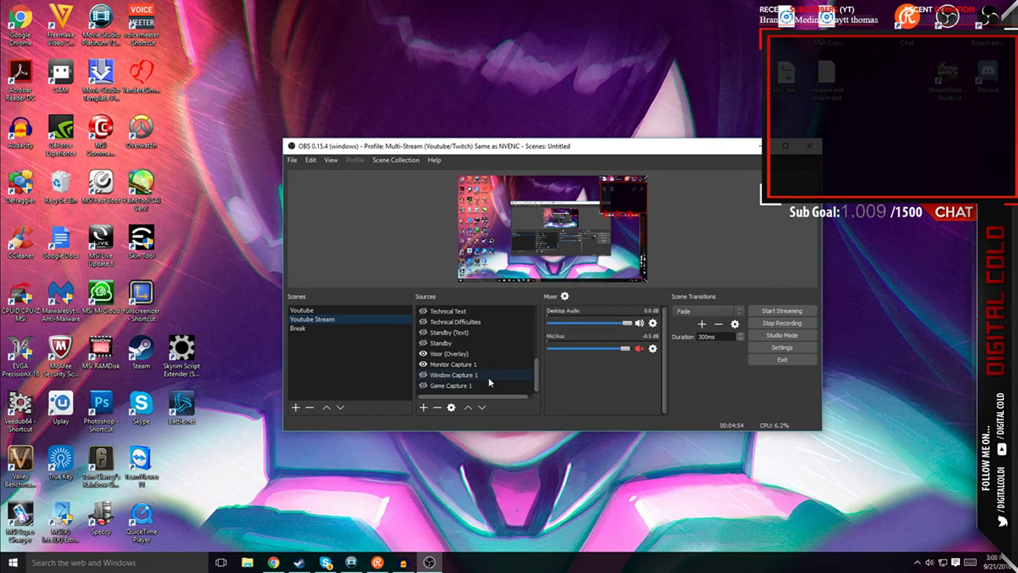
left_click_drag(536, 357, 536, 313)
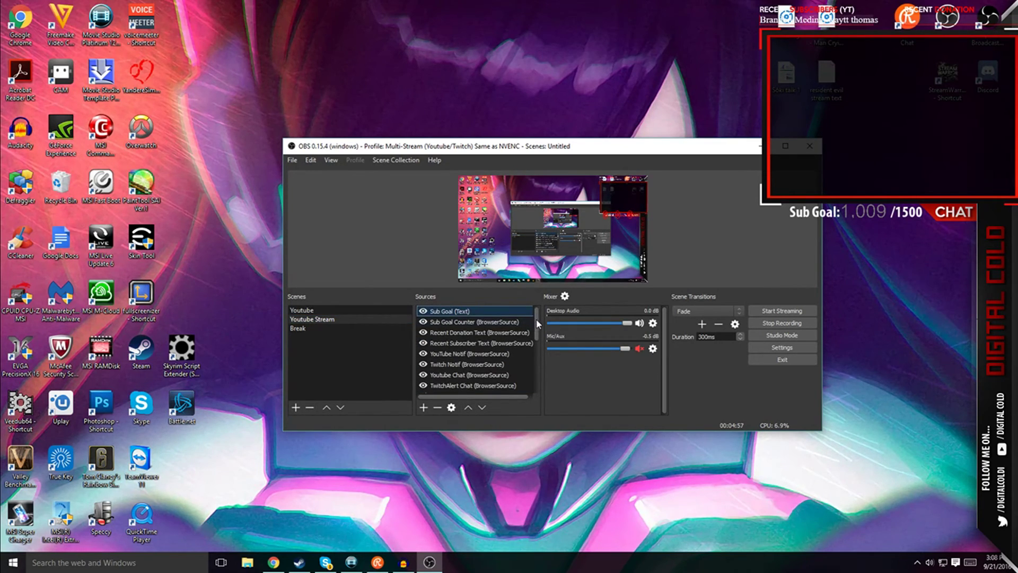
scroll(523, 374, "down", 3)
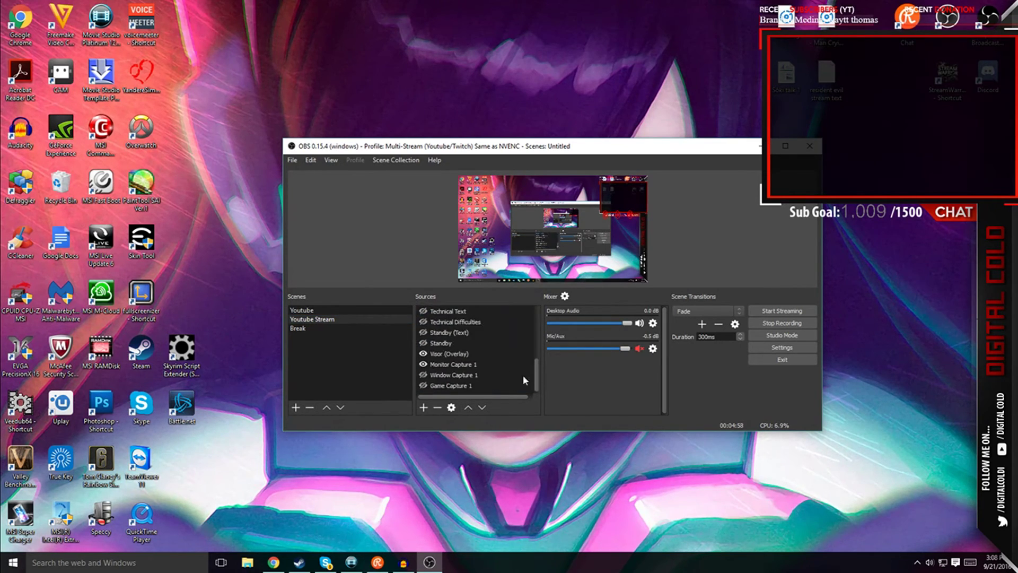
left_click(448, 363)
left_click(424, 407)
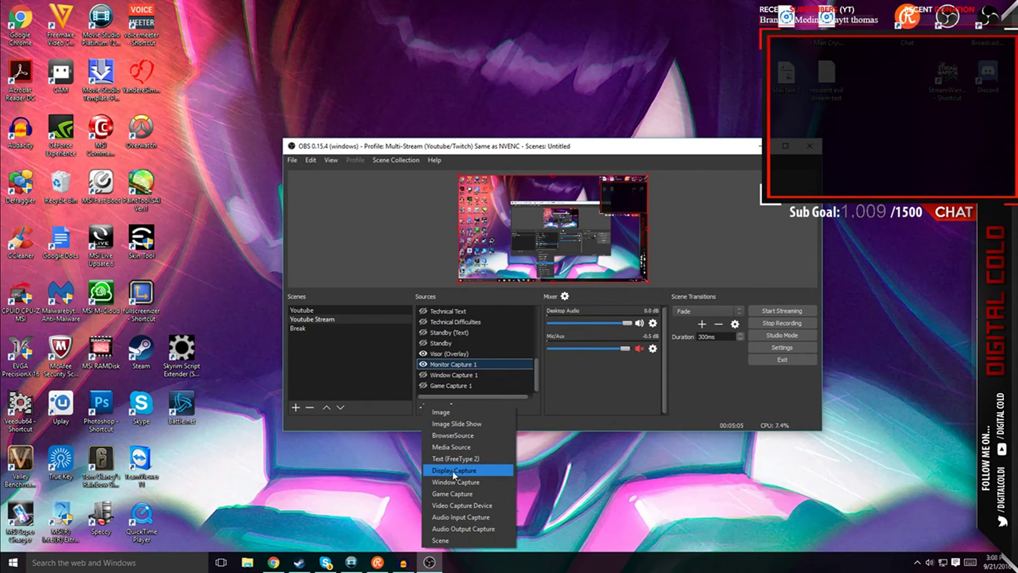
left_click(419, 402)
right_click(448, 360)
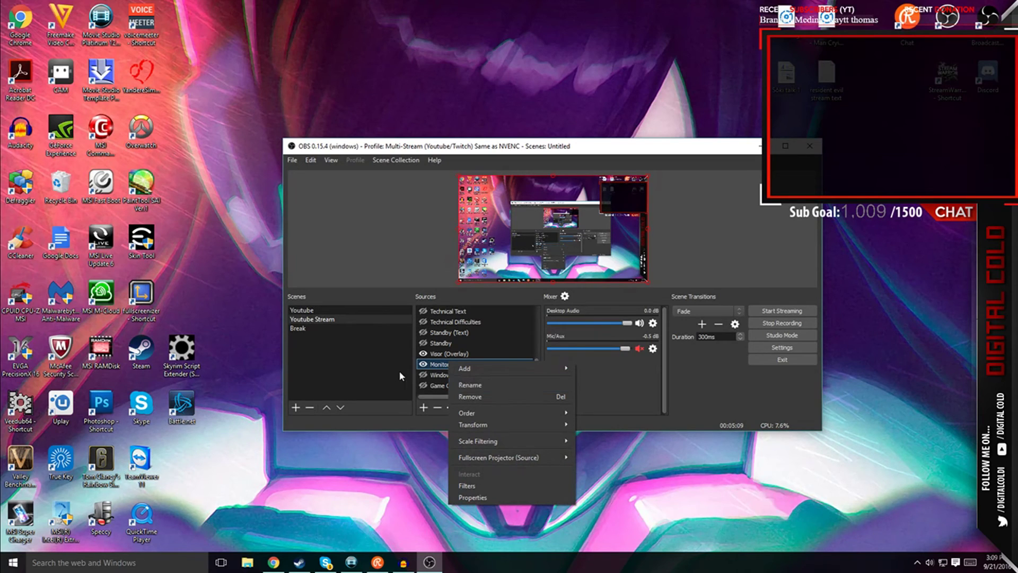
Toggle the Visor (Overlay) source's visibility off and back on to compare the stream with and without it.
left_click(423, 362)
left_click(424, 354)
left_click(423, 353)
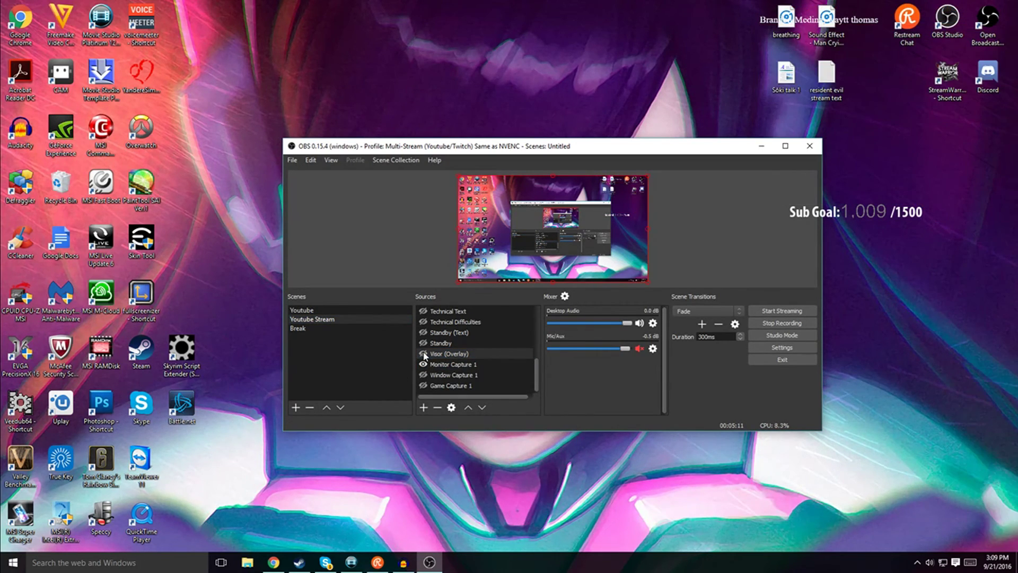
left_click(423, 353)
left_click(423, 354)
left_click(423, 354)
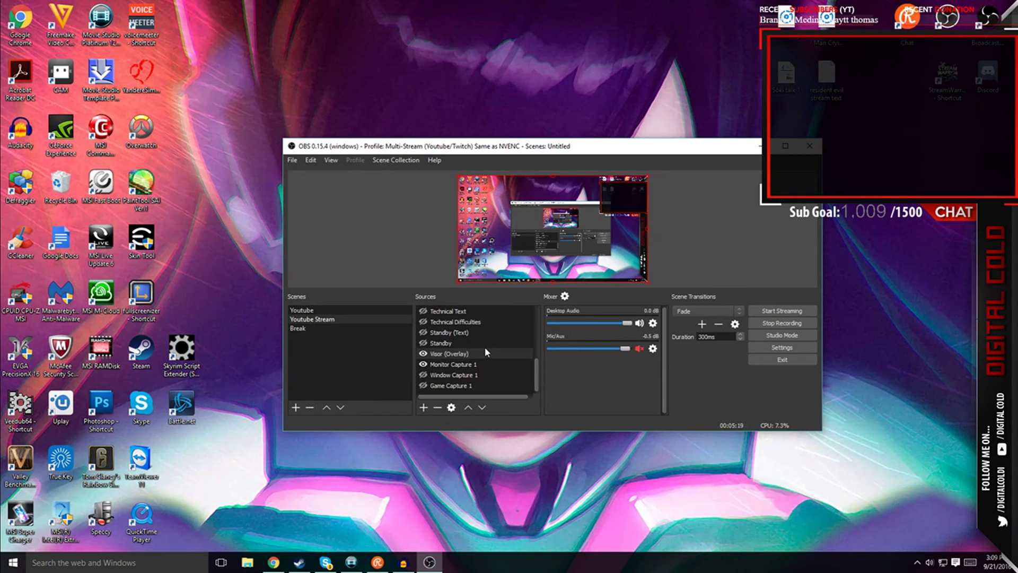
Check which image file the Visor (Overlay) source uses in its properties, and close them.
right_click(455, 353)
left_click(482, 489)
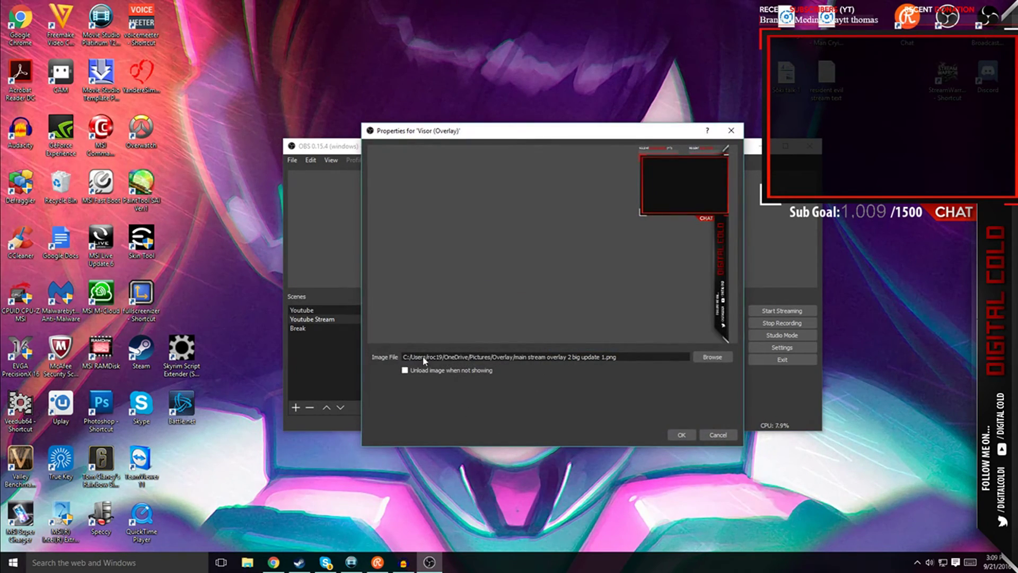
left_click(681, 436)
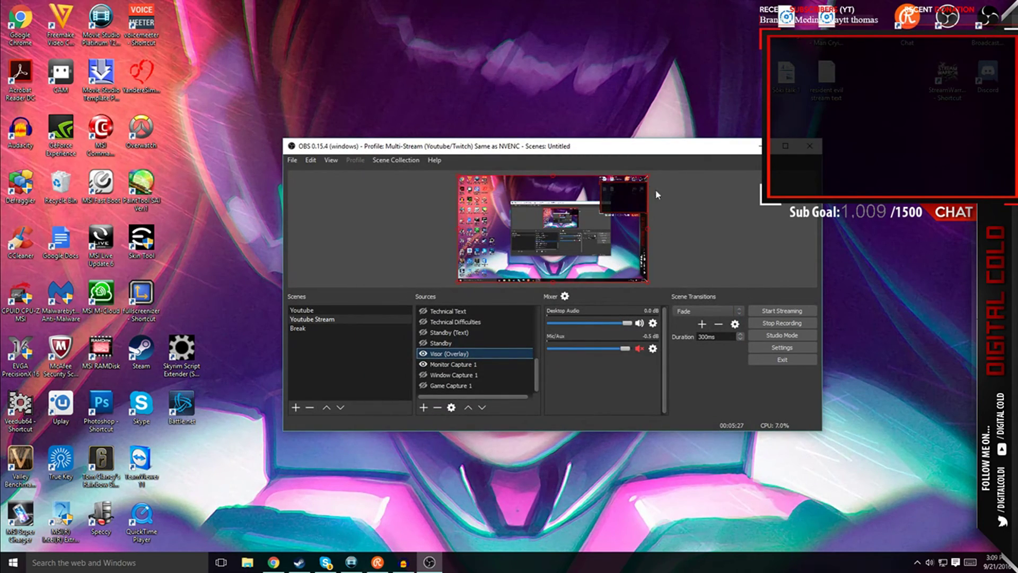
View the Transform options available for the Visor (Overlay) source without applying any of them.
right_click(444, 354)
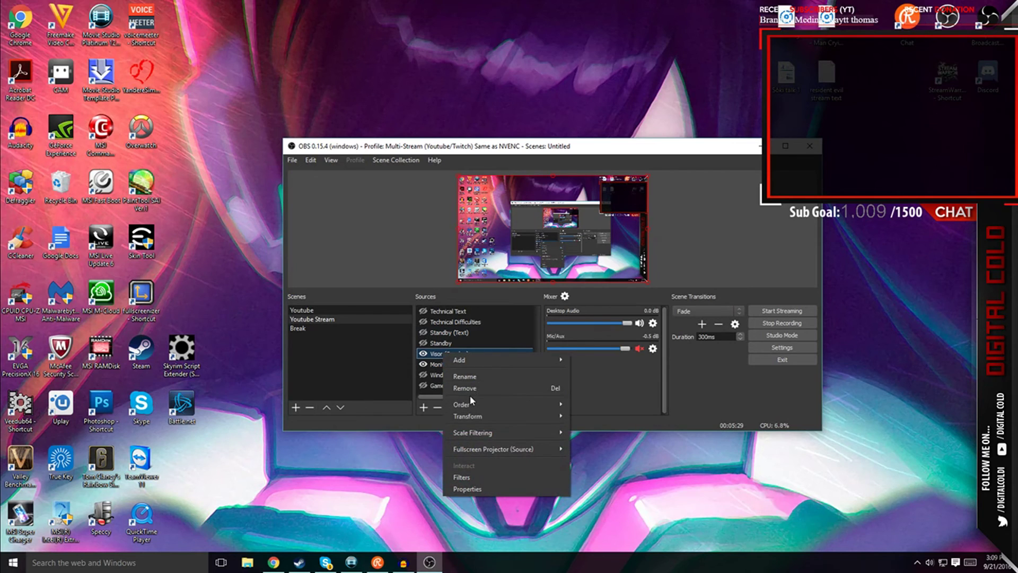
mouse_move(477, 417)
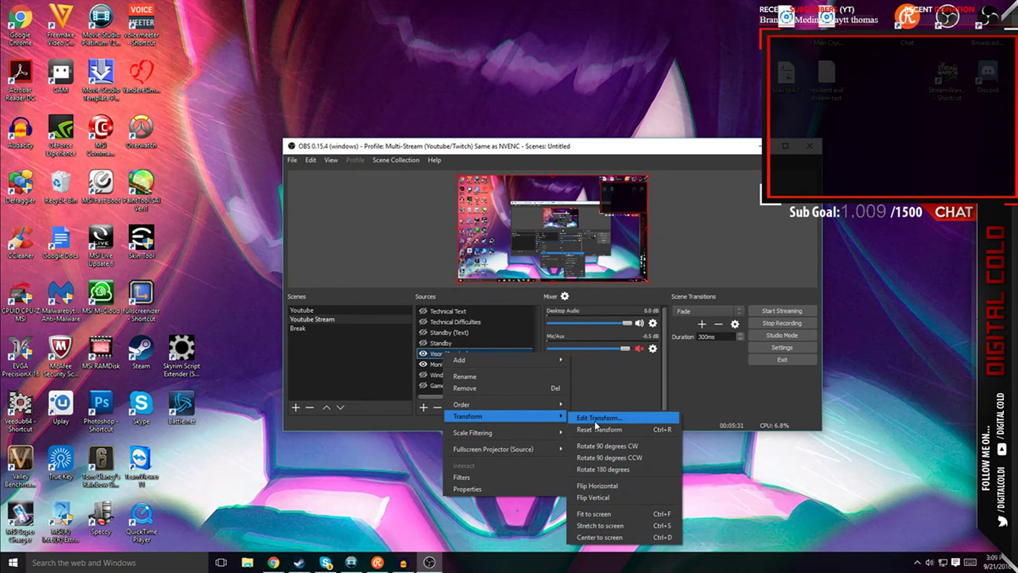
left_click(380, 377)
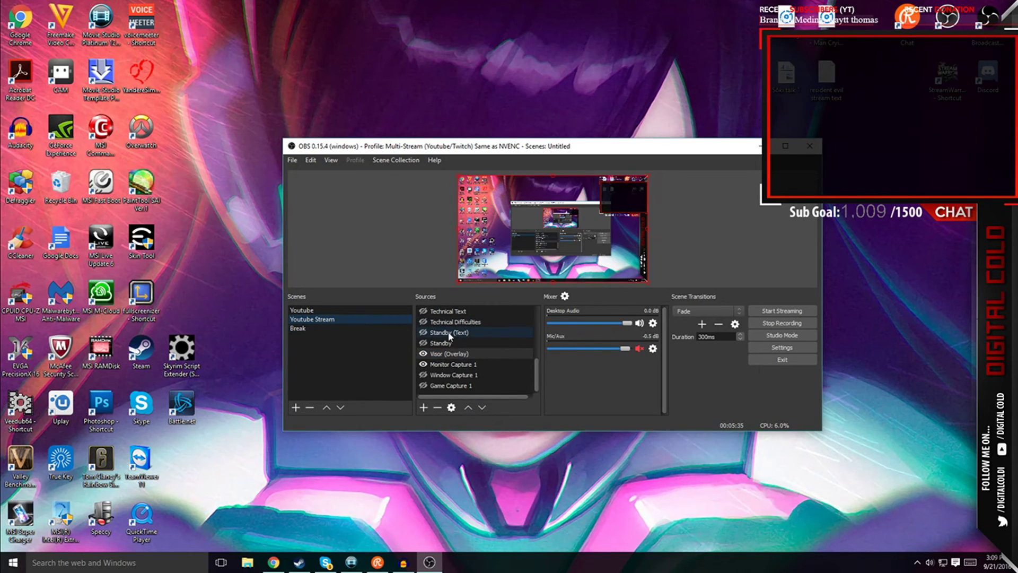
Toggle the visibility of the Standby, Technical Text and Technical Difficulties sources to preview these overlay screens.
left_click(423, 343)
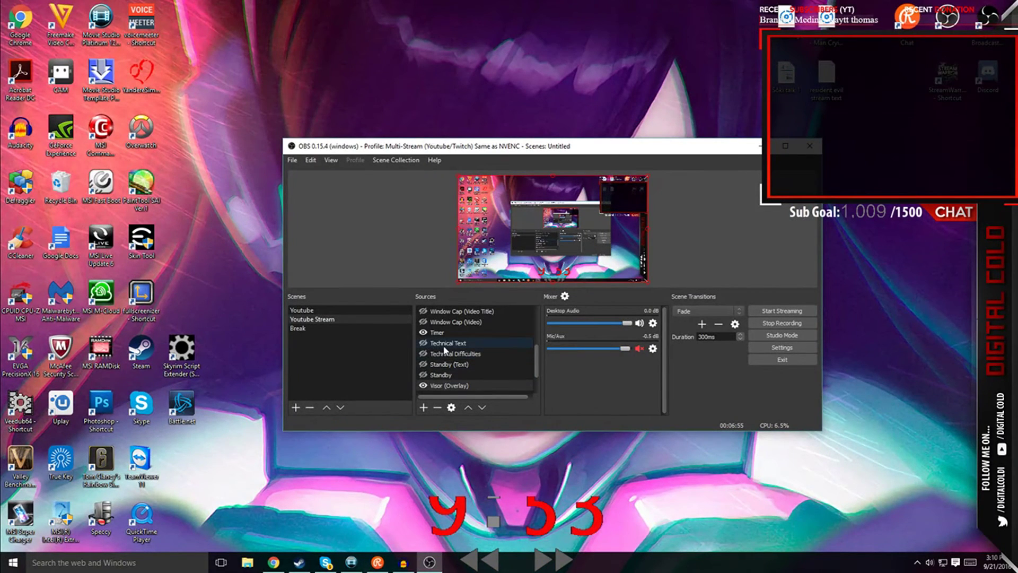
left_click(448, 344)
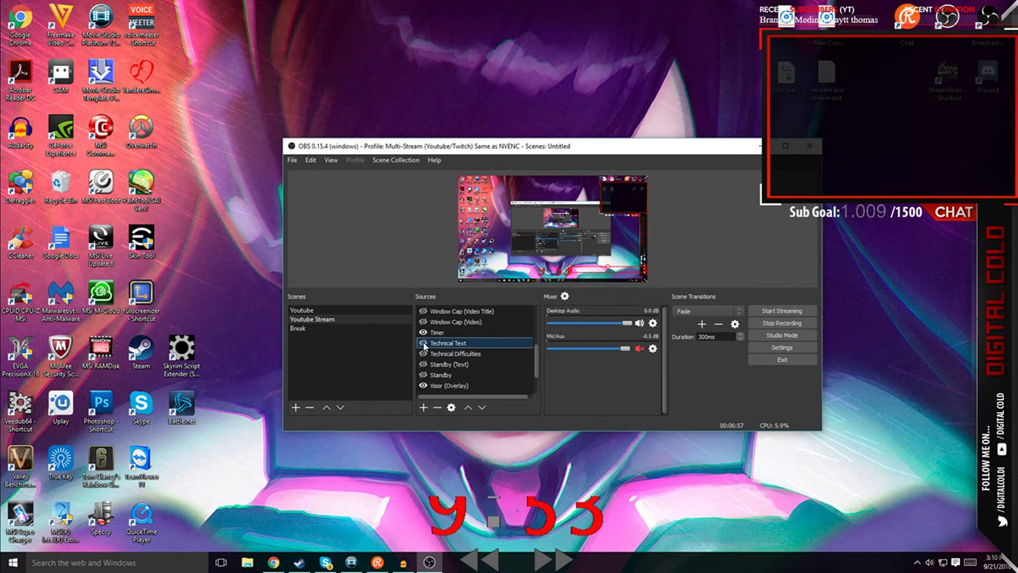
left_click(423, 342)
left_click(423, 354)
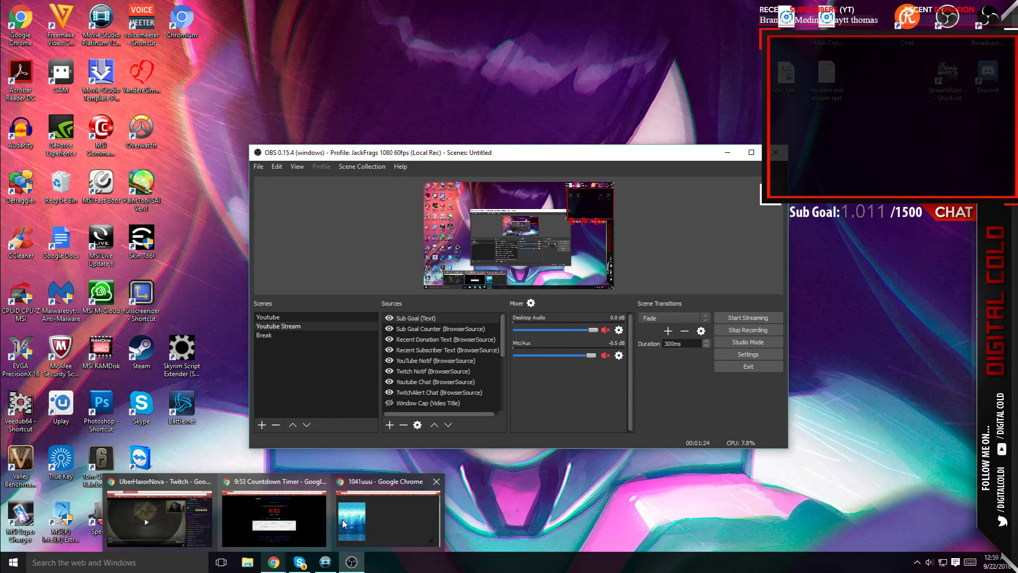
Switch to the 1041uuu Tumblr page in Chrome and look through its pixel art images.
left_click(380, 517)
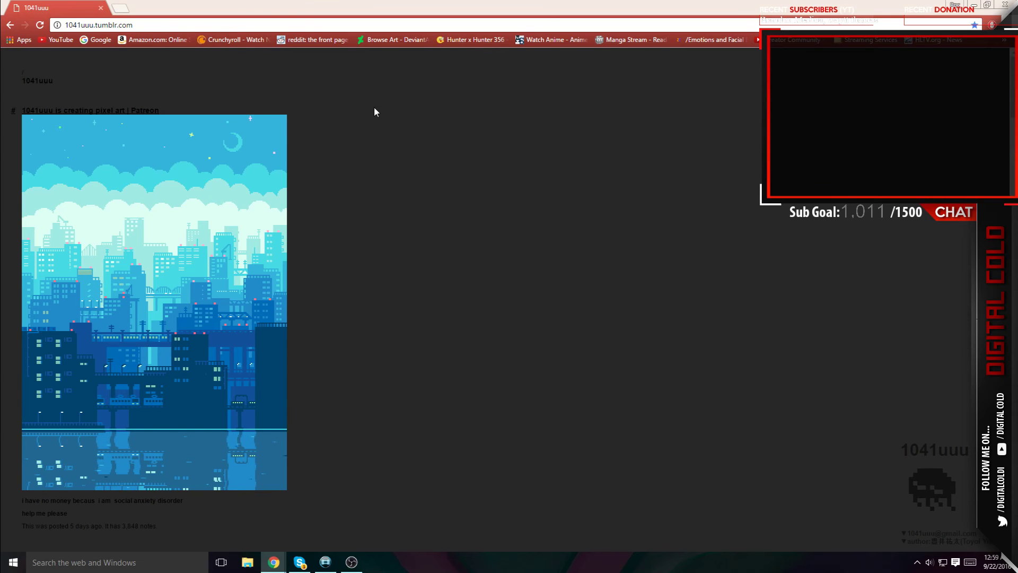
scroll(400, 138, "down", 8)
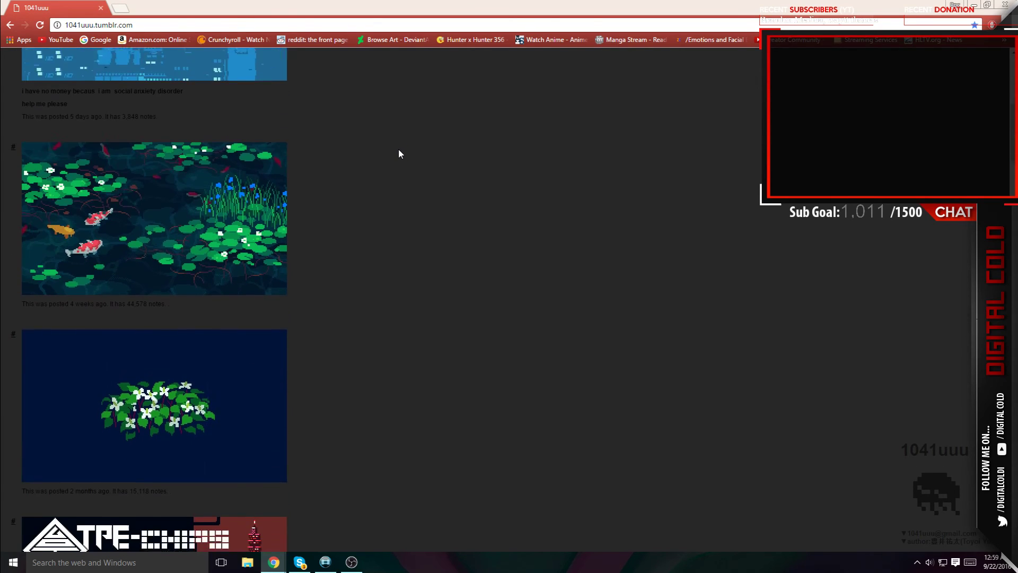
scroll(398, 152, "down", 12)
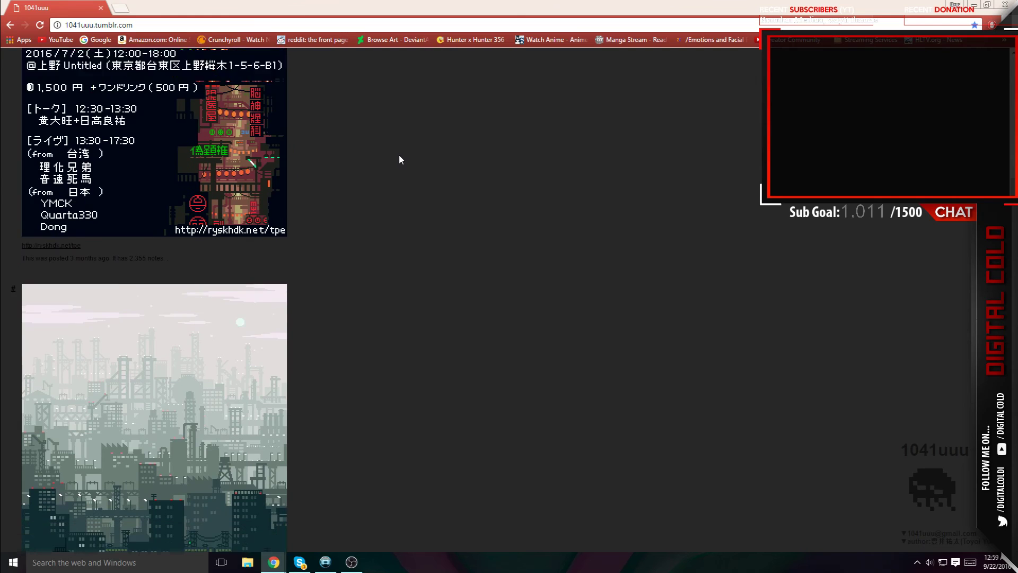
scroll(398, 159, "down", 9)
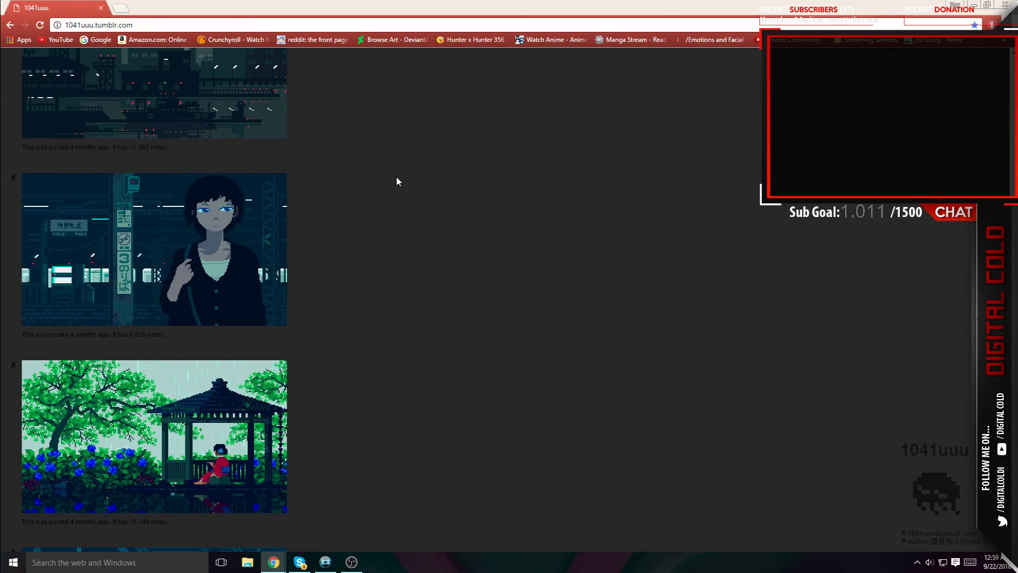
scroll(398, 181, "down", 10)
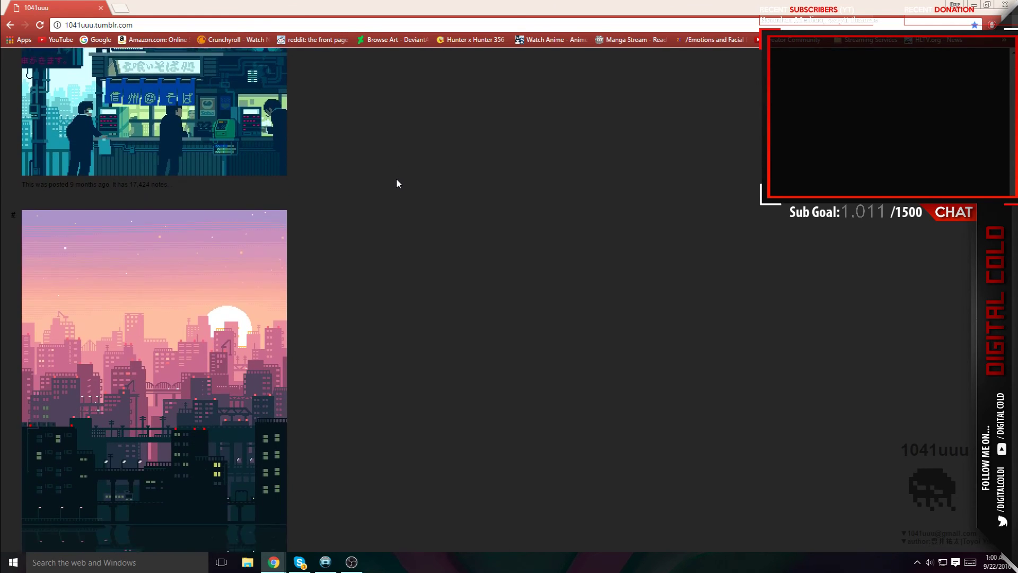
scroll(396, 180, "down", 13)
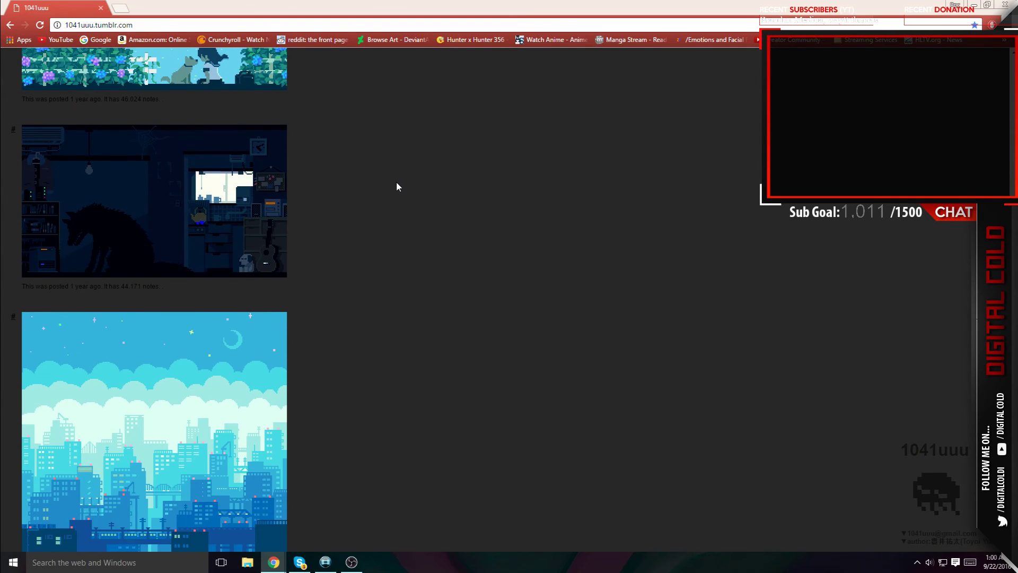
scroll(396, 182, "down", 12)
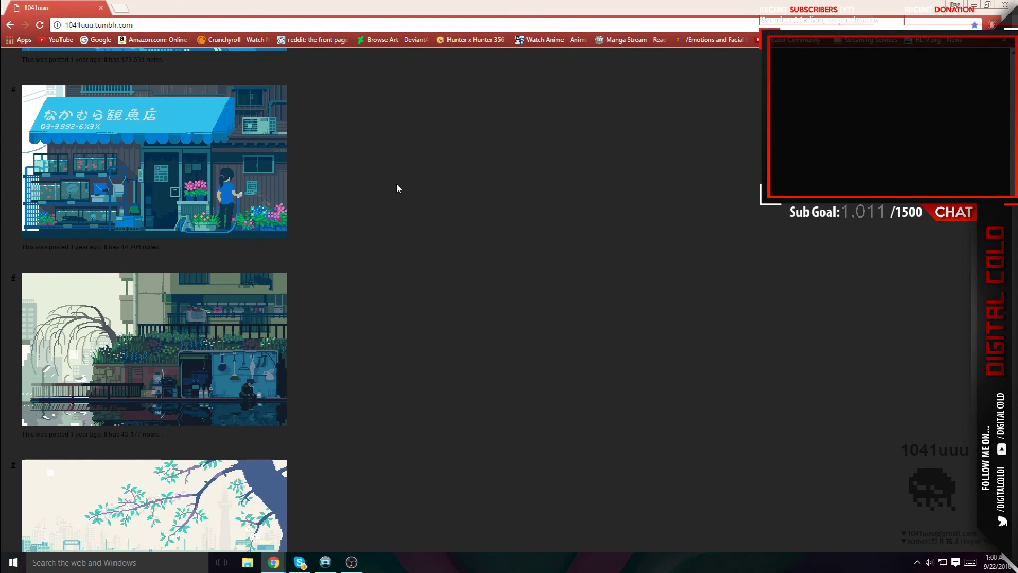
scroll(396, 182, "down", 3)
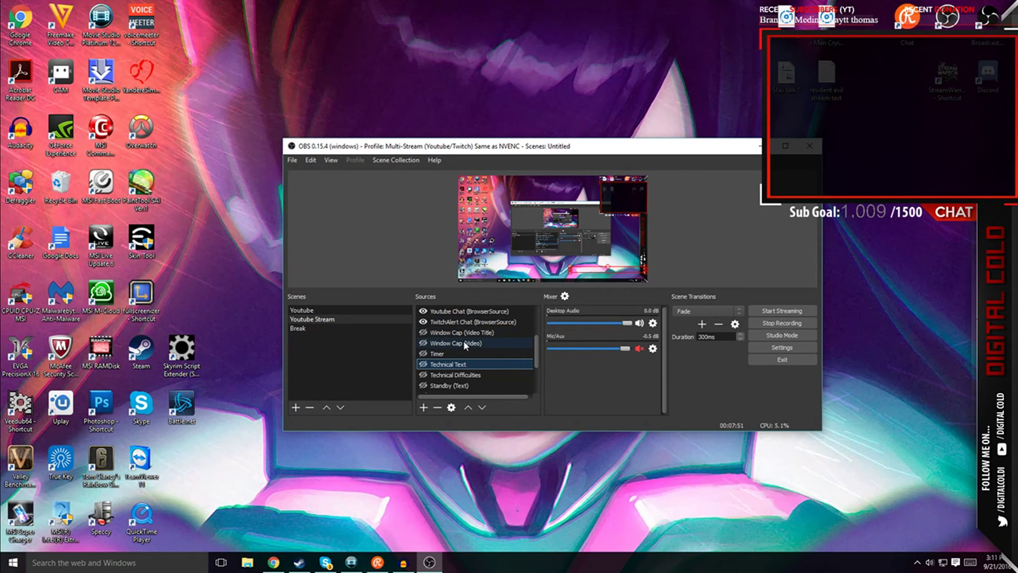
Check the properties of the Window Cap (Video) source.
left_click(457, 343)
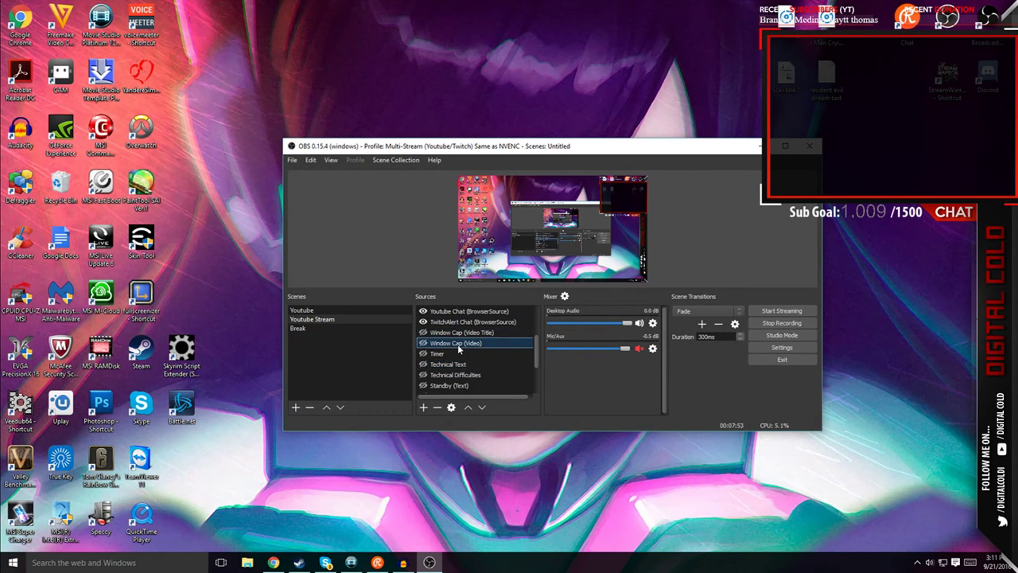
right_click(457, 343)
left_click(501, 483)
left_click(509, 356)
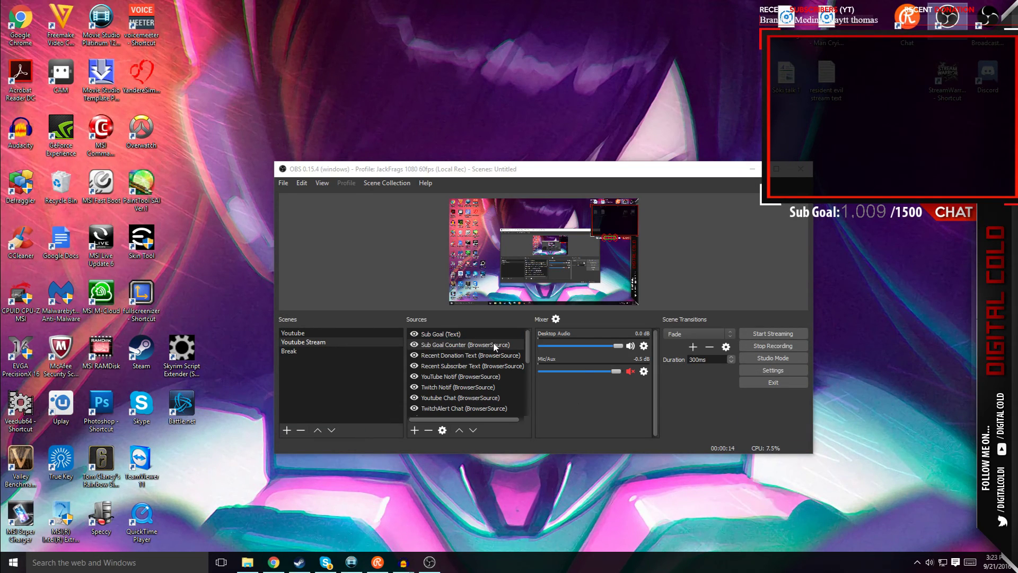
View the source types that can be added, and check the Sub Goal Counter (BrowserSource) properties before closing them.
left_click(413, 430)
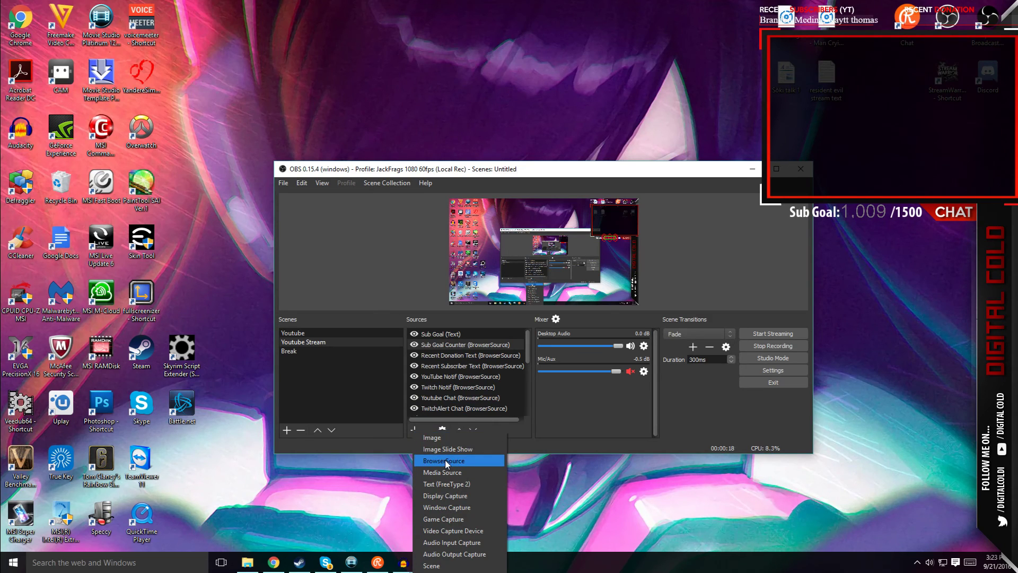
left_click(397, 405)
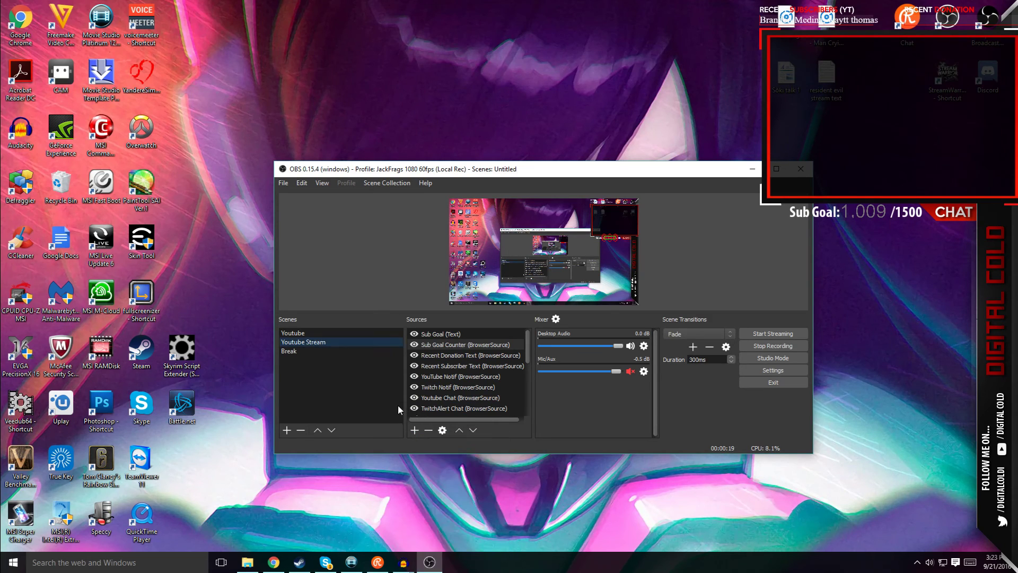
right_click(457, 345)
left_click(488, 479)
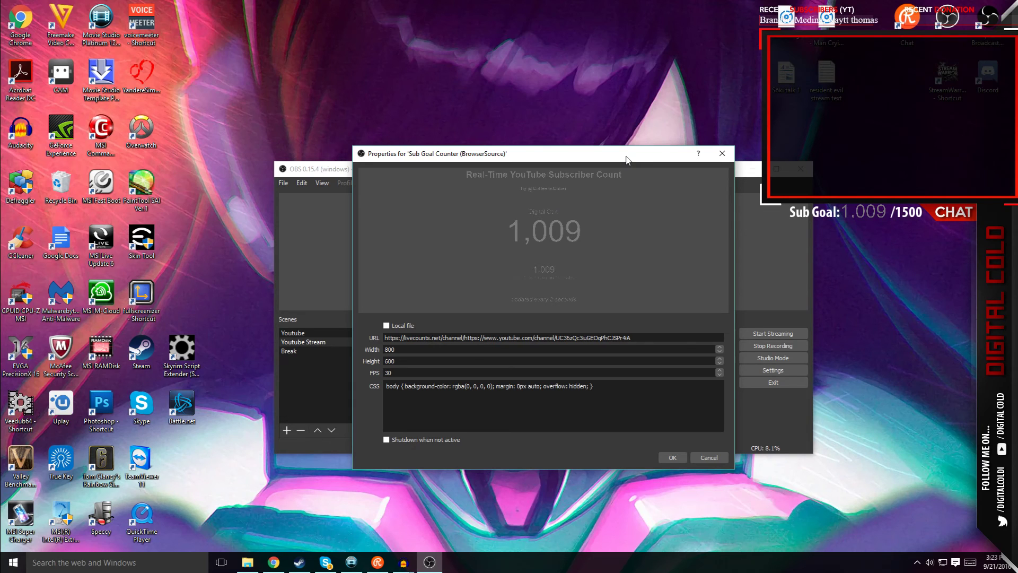
left_click_drag(626, 160, 622, 342)
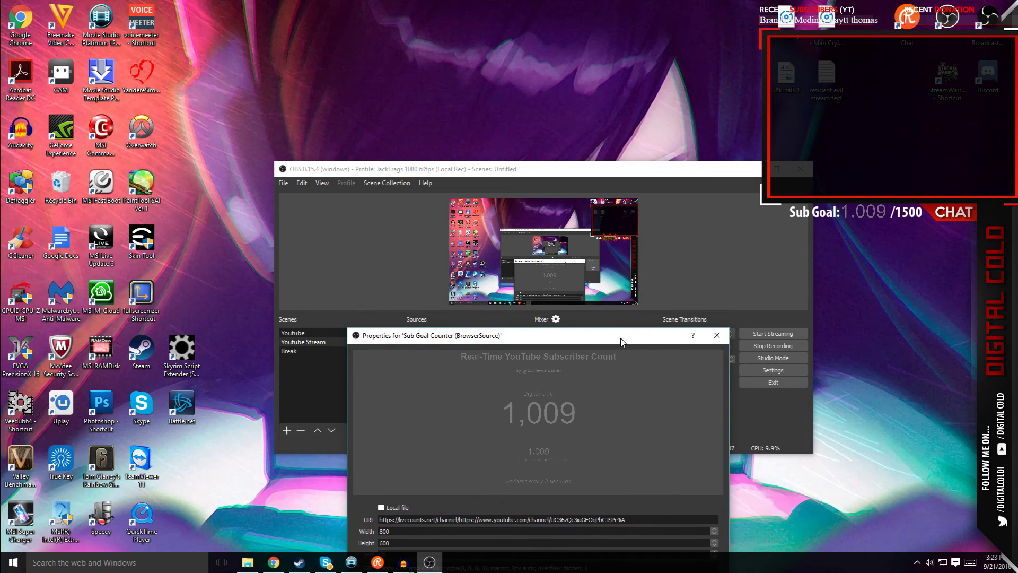
left_click(717, 335)
Maximize the OBS window to inspect the preview and the full source list, and restore its size.
left_click(776, 168)
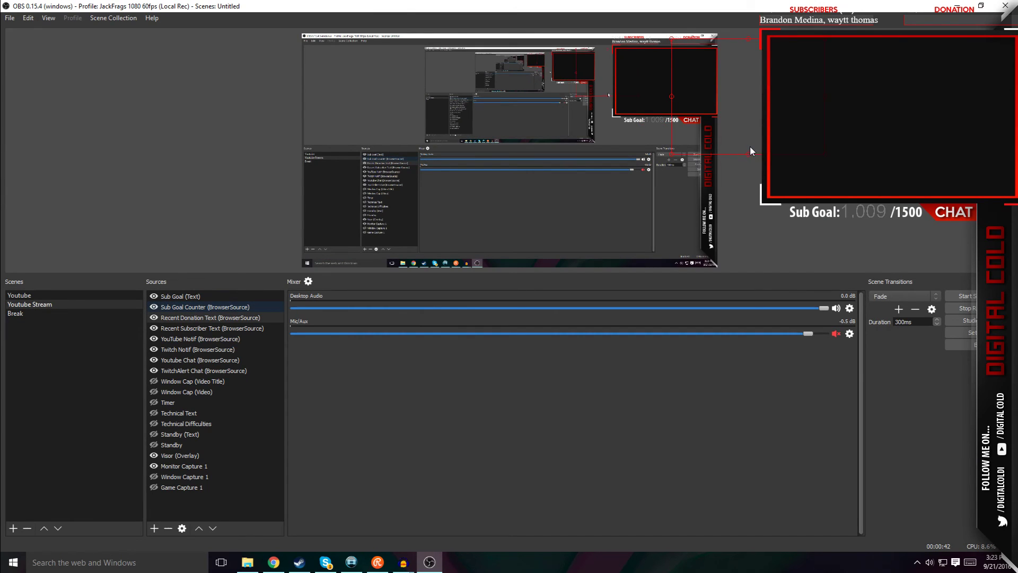
left_click(803, 206)
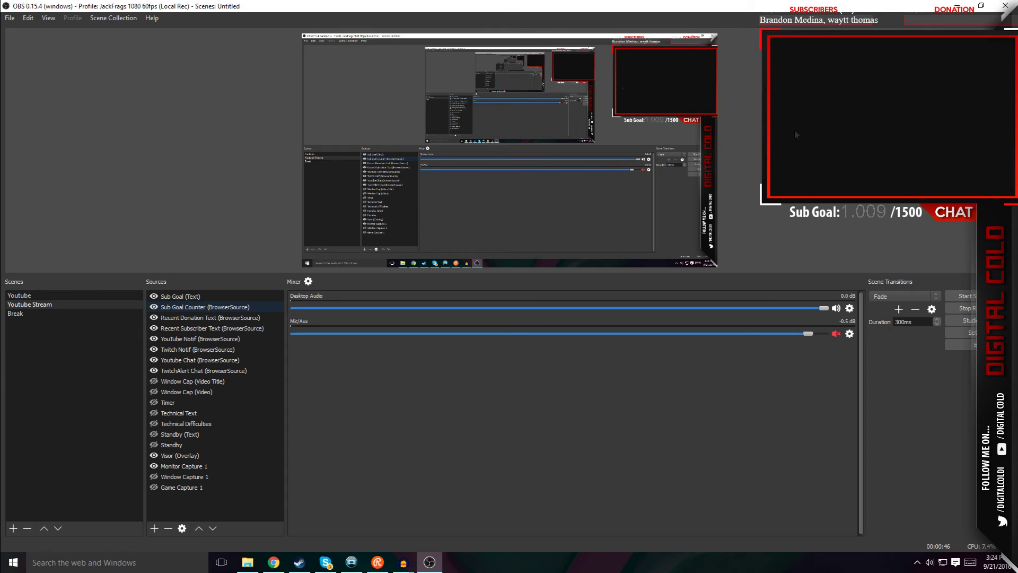
left_click(981, 5)
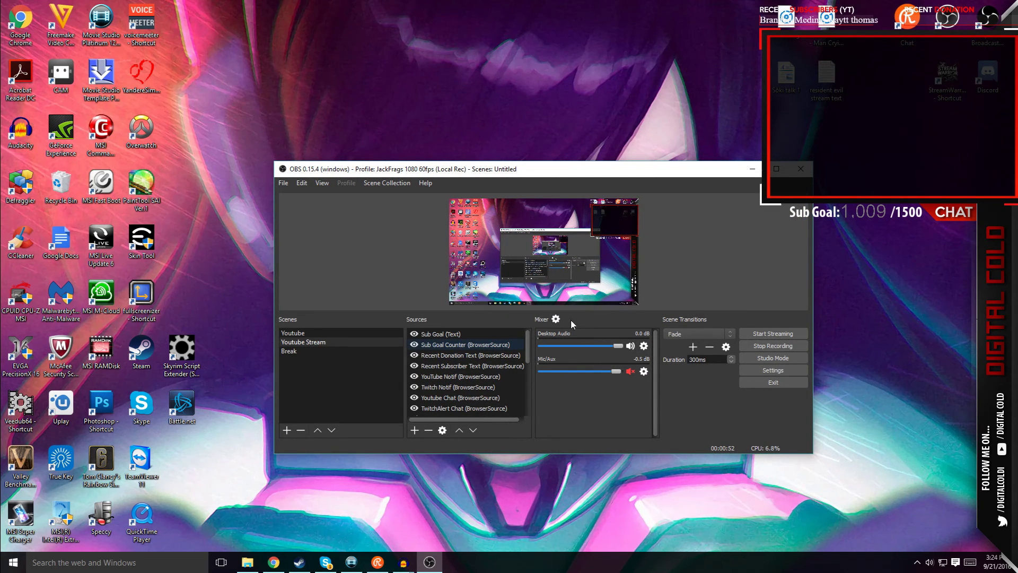
Review the Advanced Audio Properties, and set the Desktop Audio device to Acer H236HL-4 (NVIDIA High Definition Audio).
left_click(556, 318)
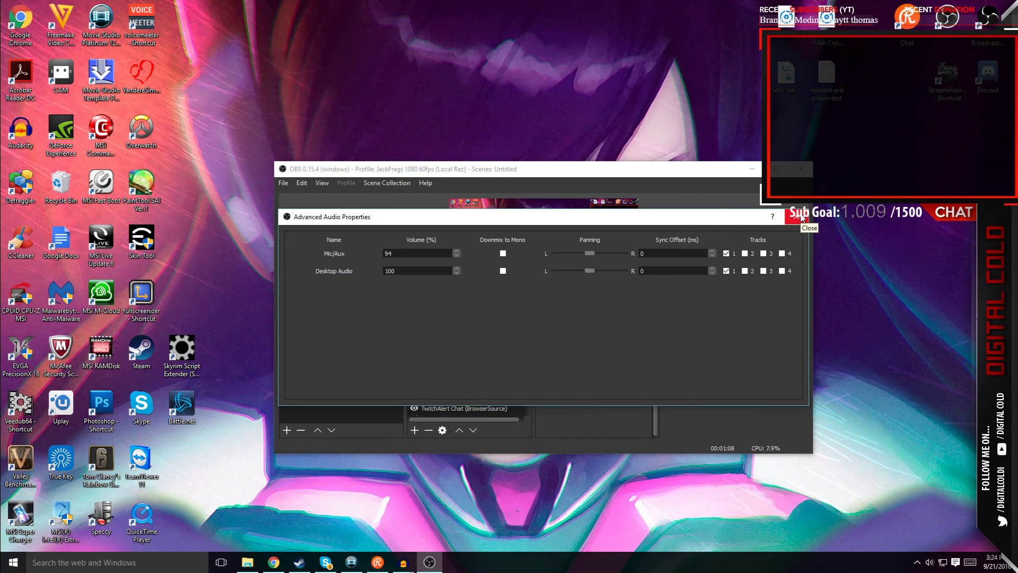
left_click(801, 217)
left_click(644, 346)
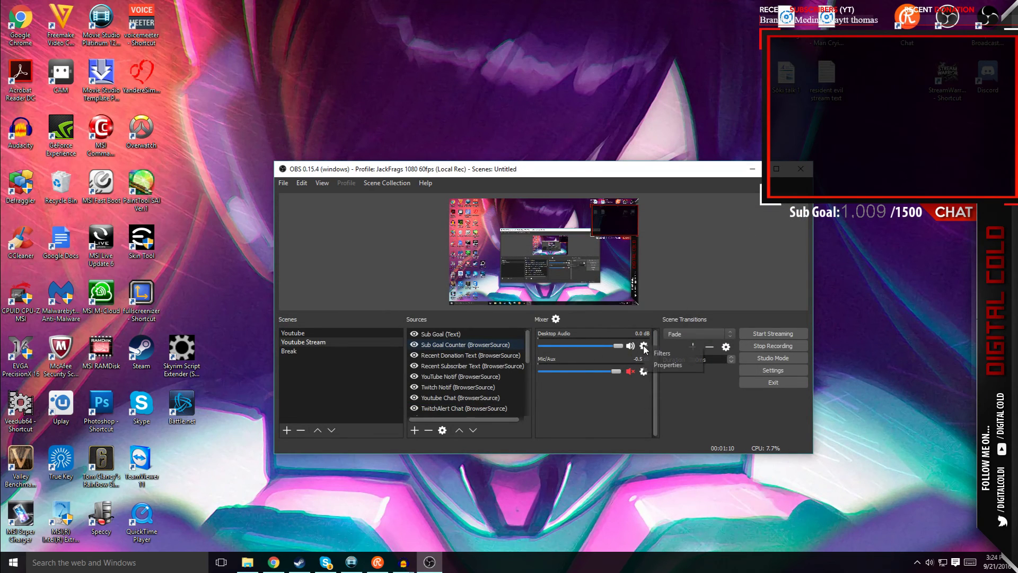
left_click(666, 365)
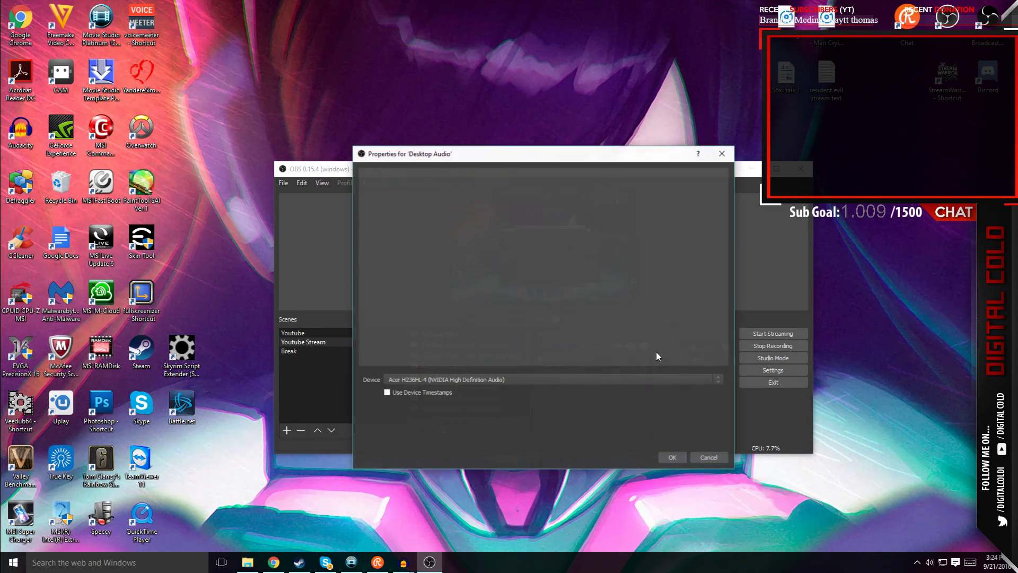
left_click(479, 379)
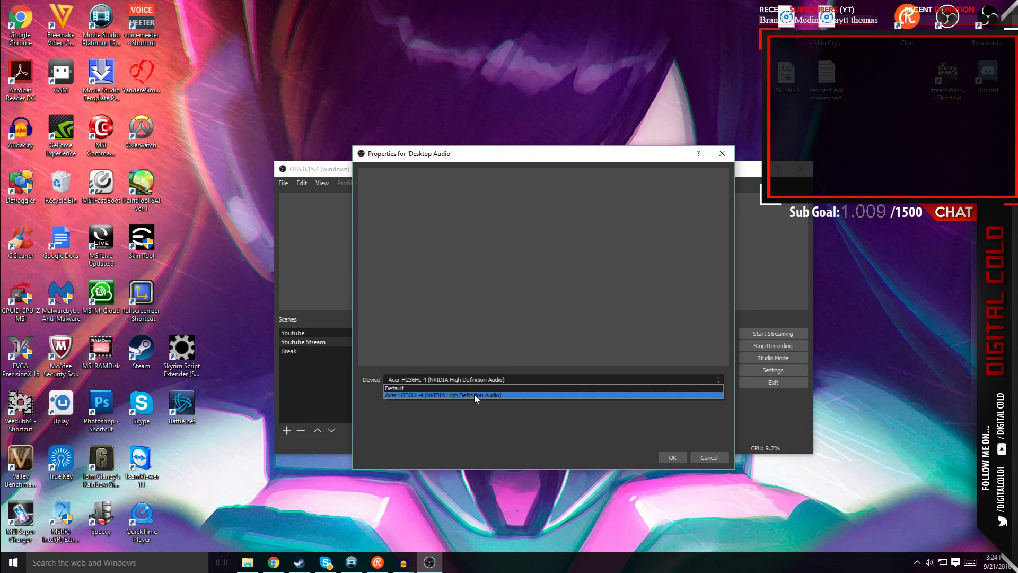
left_click(474, 393)
left_click(672, 457)
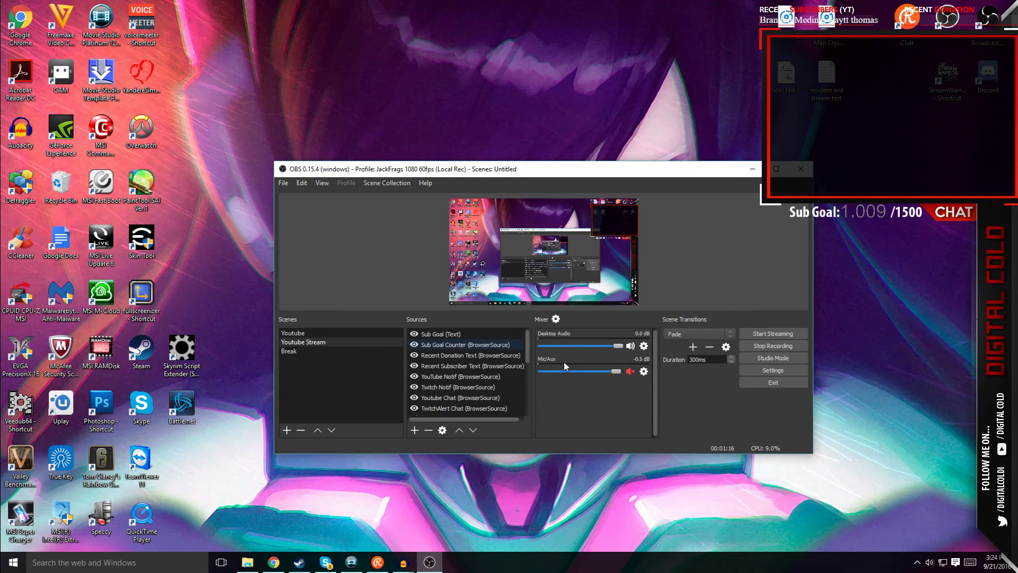
Check the device choices in the Mic/Aux properties and keep Microphone (Yeti Stereo Microphone).
left_click(643, 373)
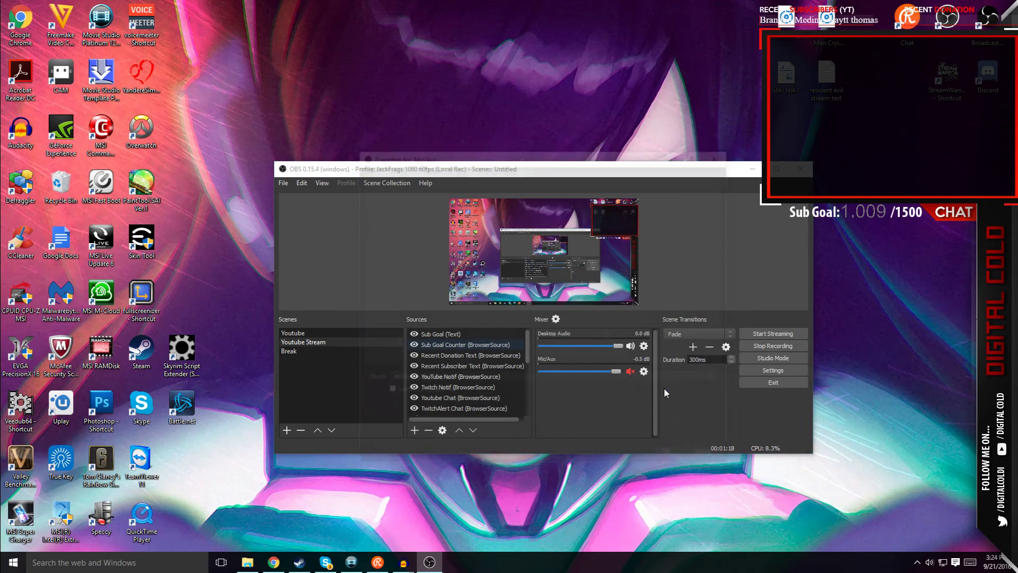
left_click(664, 387)
left_click(496, 378)
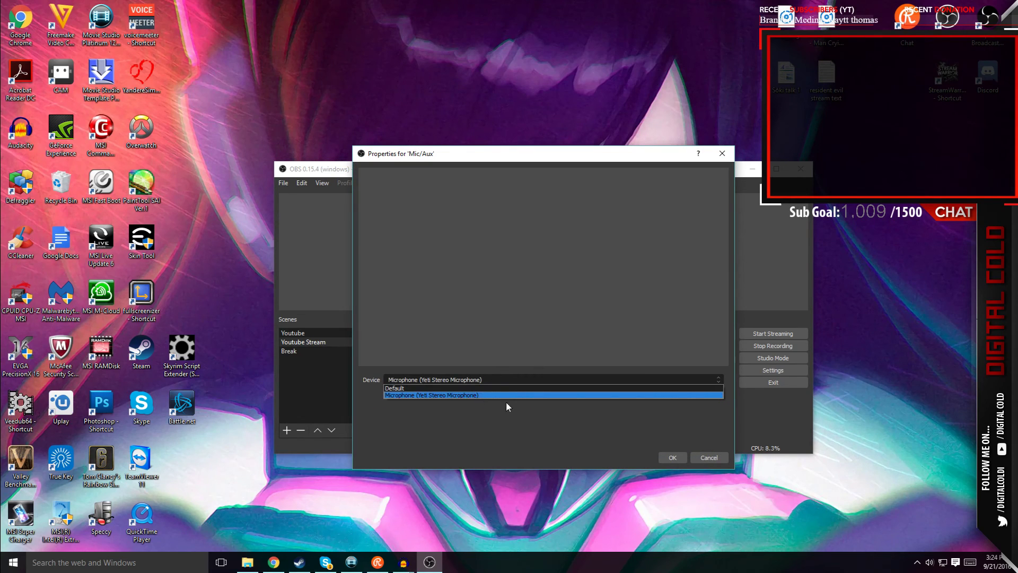
left_click(672, 458)
Toggle the Mic/Aux channel's mute in the mixer, leaving it muted.
left_click(631, 372)
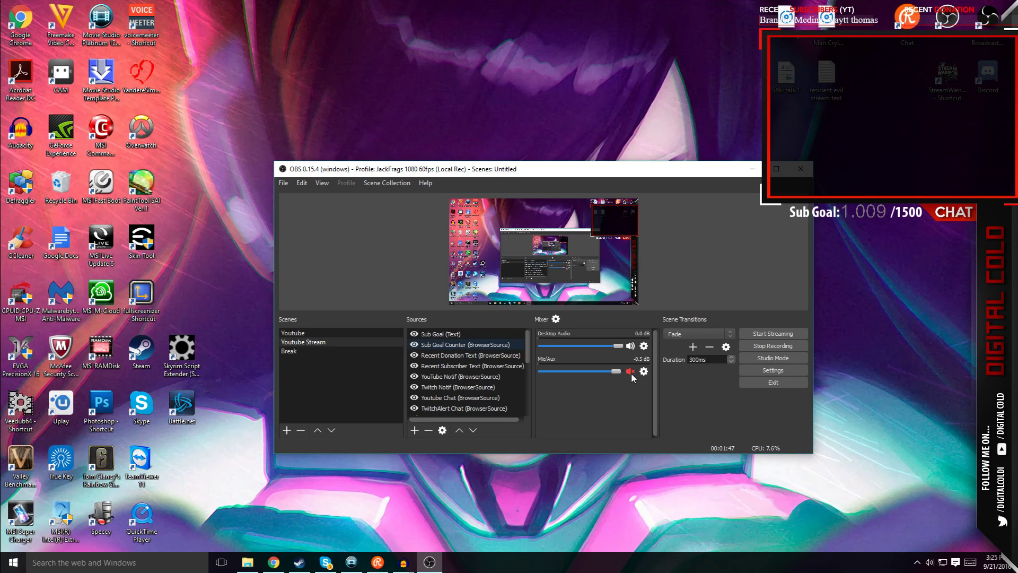
left_click(631, 372)
left_click(631, 372)
Reselect Acer H236HL-4 (NVIDIA High Definition Audio) as the device in the Desktop Audio properties and accept it.
left_click(644, 346)
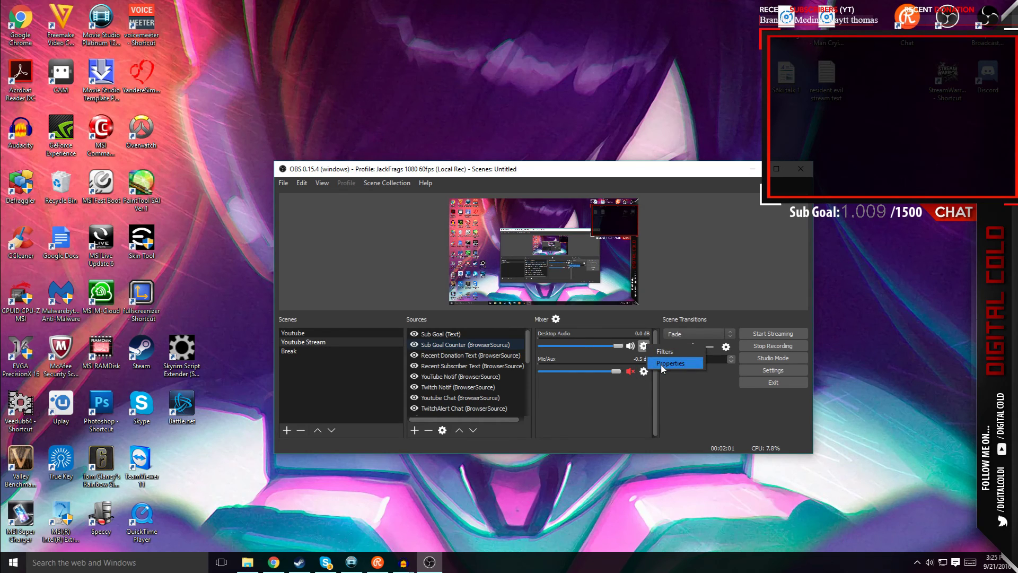
left_click(661, 364)
left_click(521, 379)
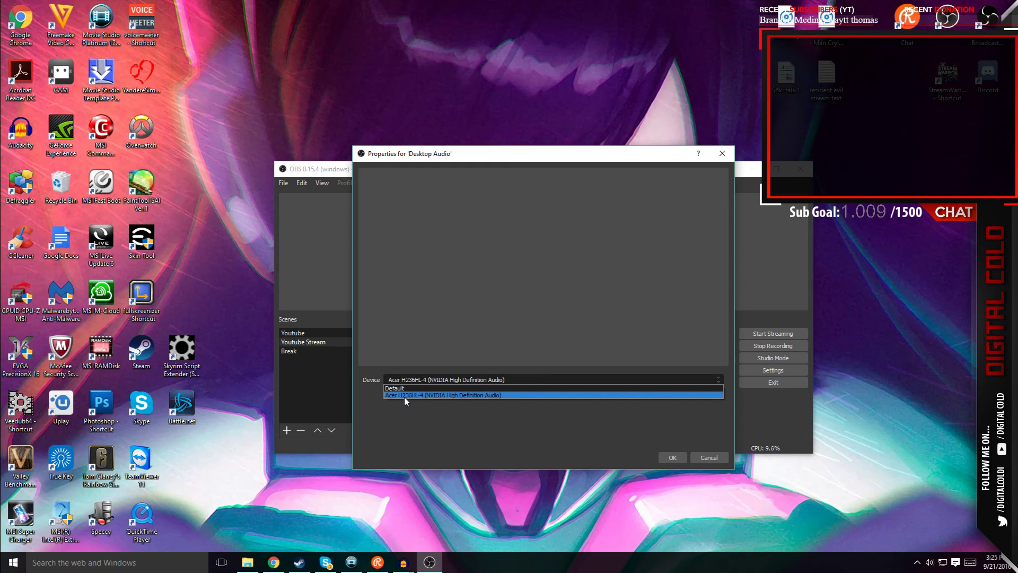
left_click(456, 396)
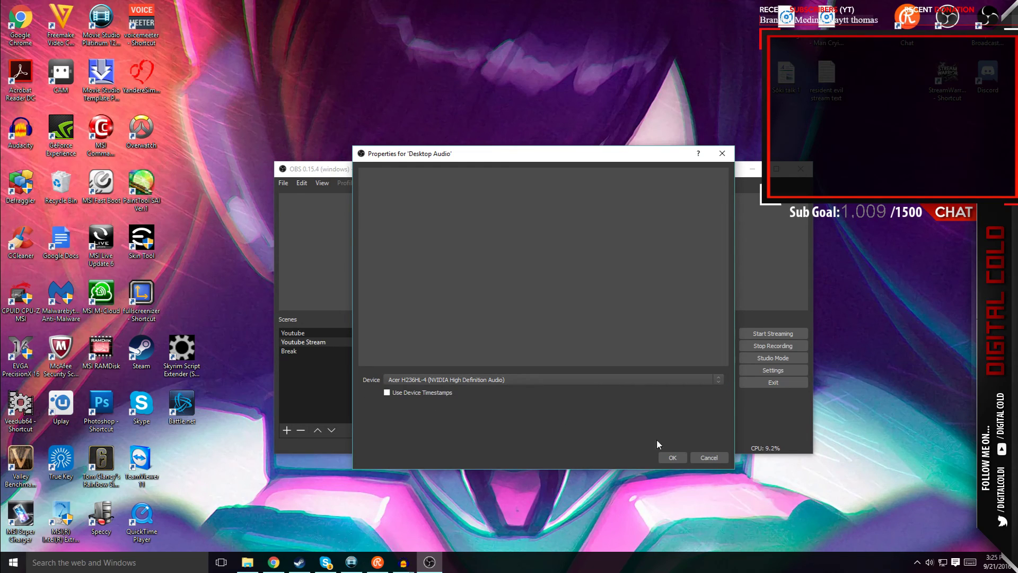
left_click(679, 454)
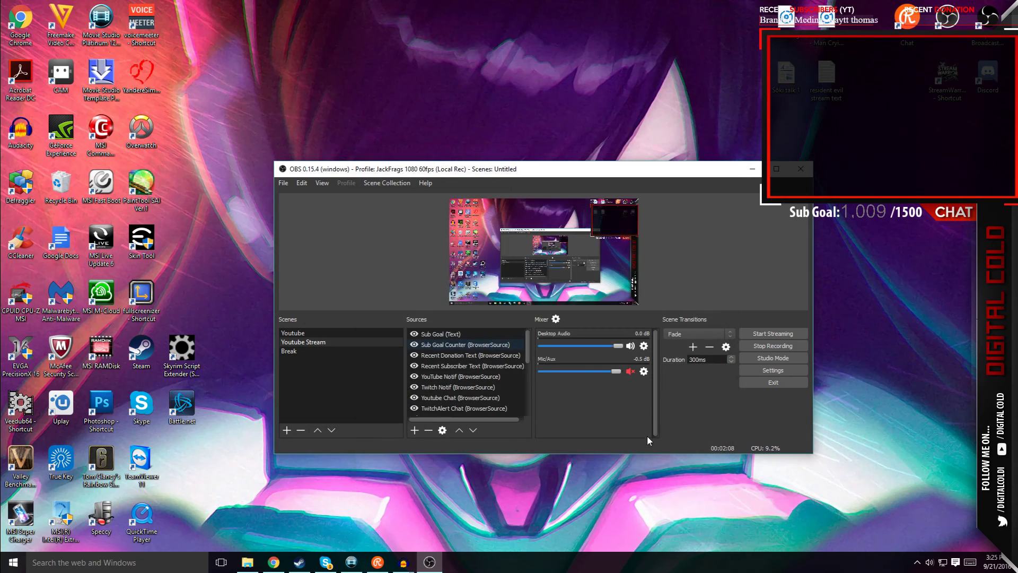
Switch to Chrome and read the AirwaveMusicTV channel's About description on using its music, returning to the channel's home page.
left_click(752, 171)
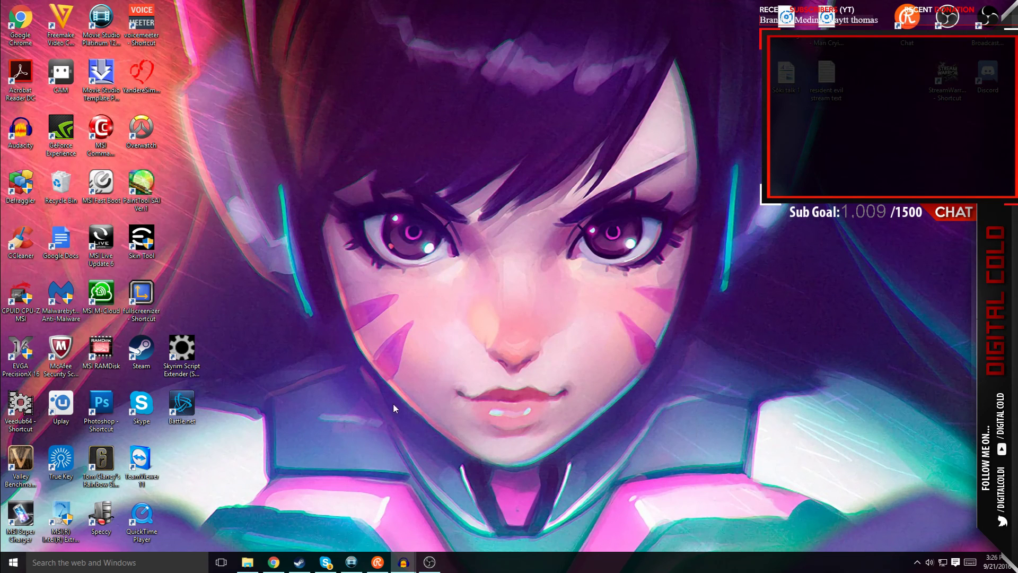
left_click(275, 563)
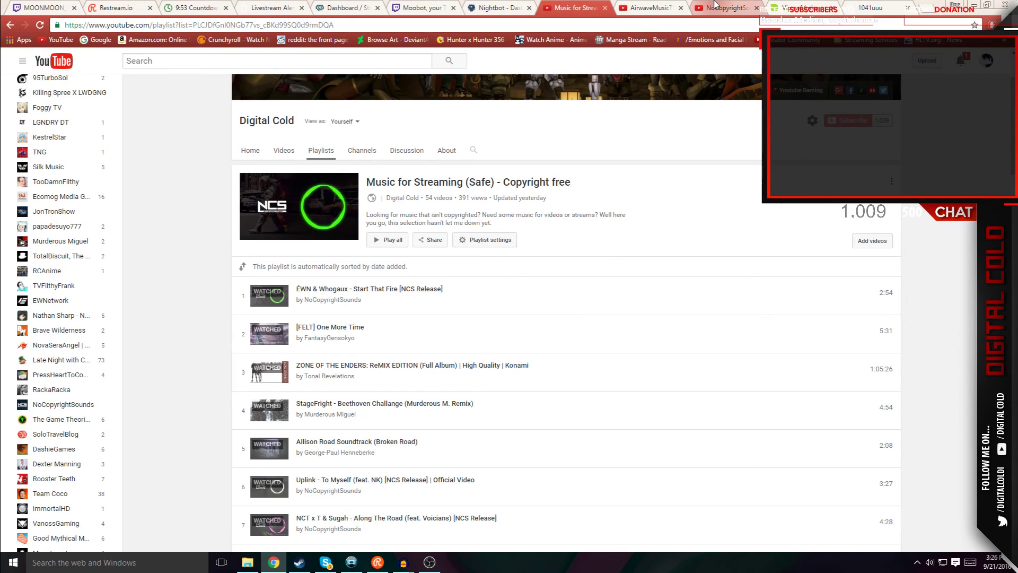
left_click(648, 9)
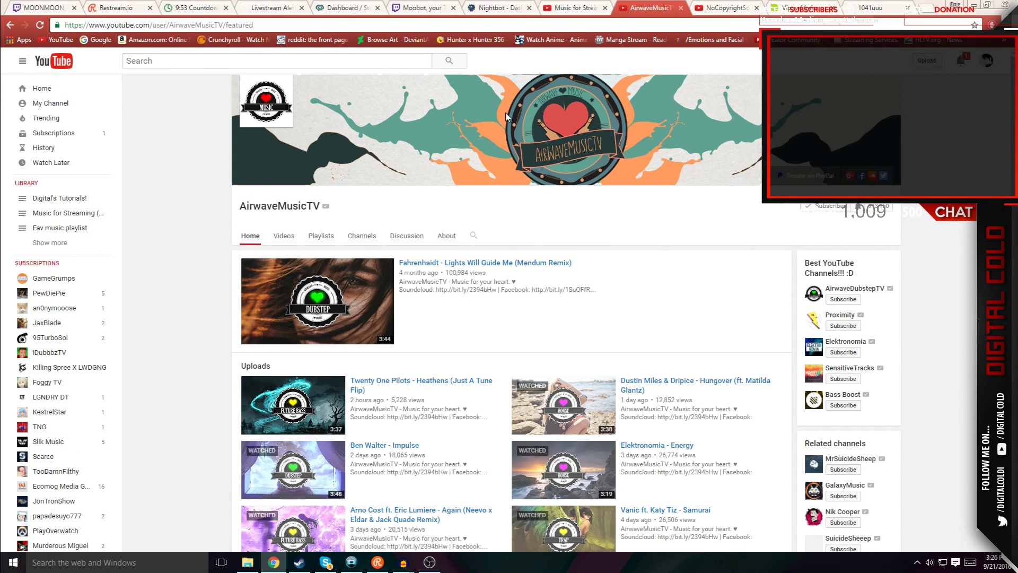
left_click(446, 237)
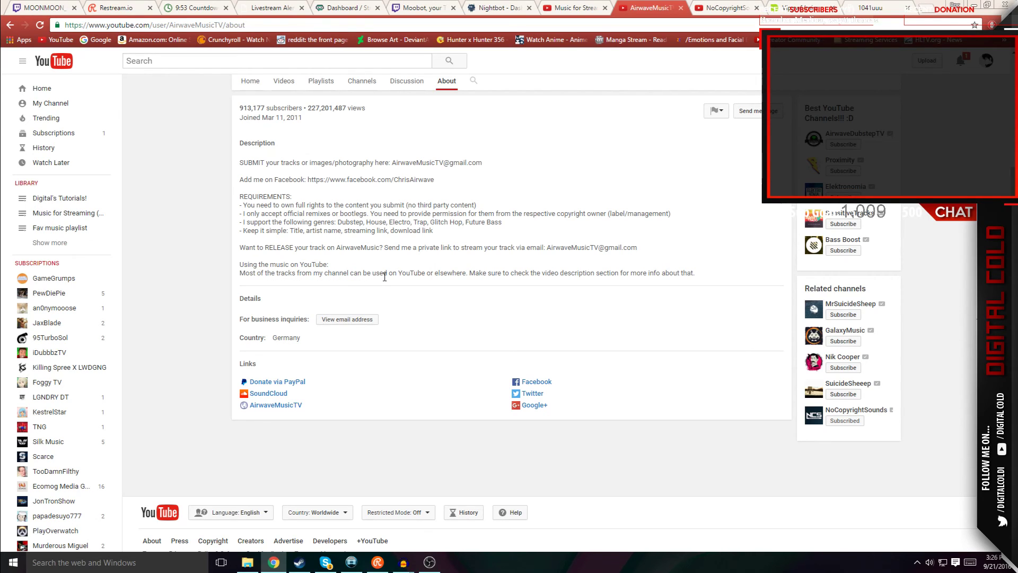
left_click(250, 83)
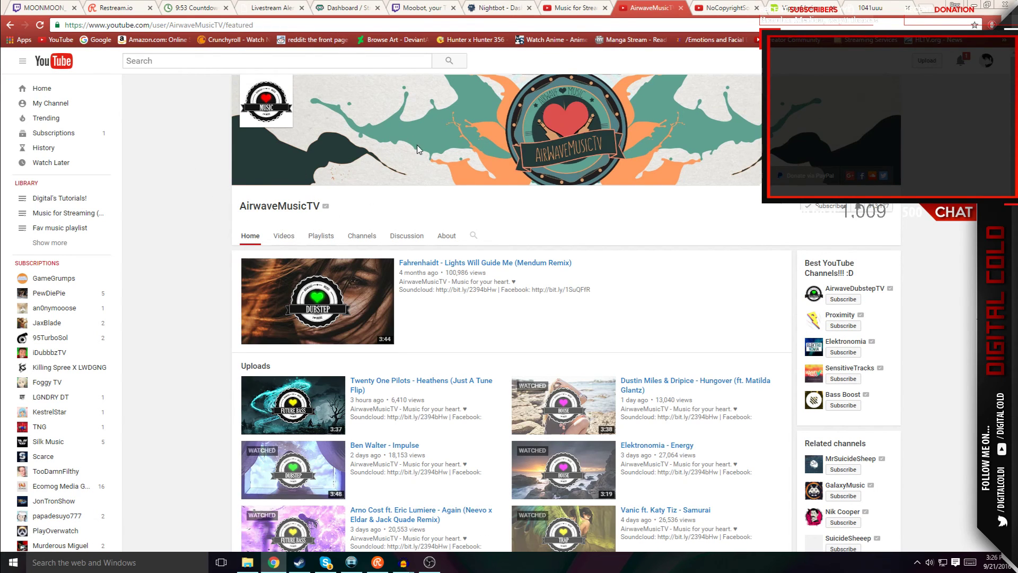
Read the NoCopyrightSounds channel's About description on free music use, and return to the channel's home page.
left_click(696, 5)
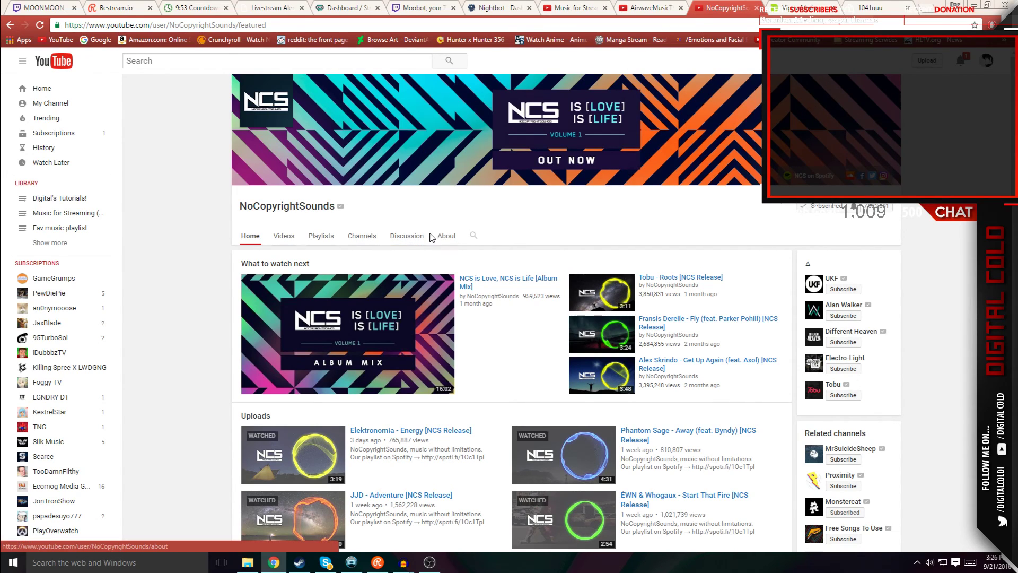
left_click(450, 237)
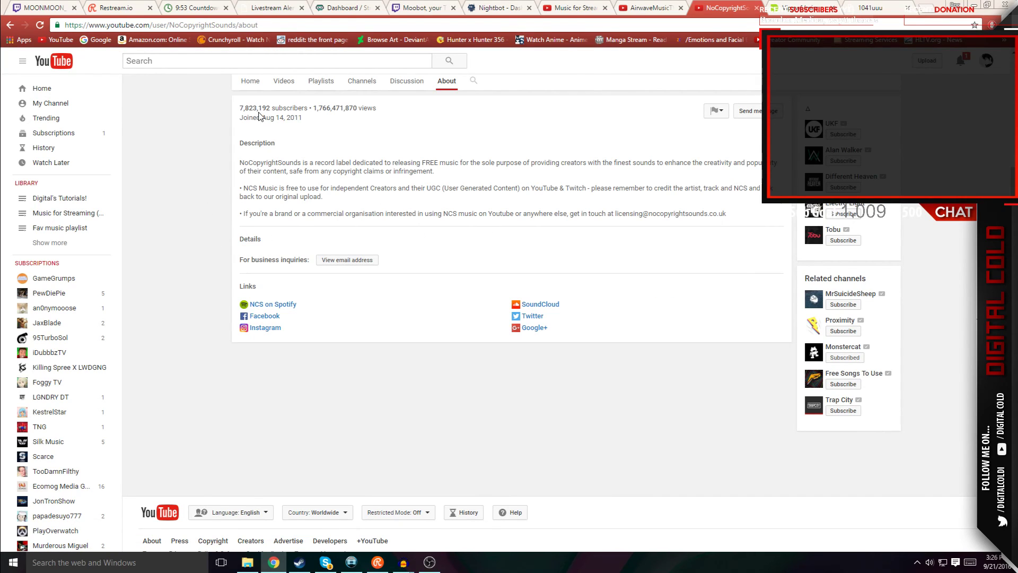
left_click(253, 93)
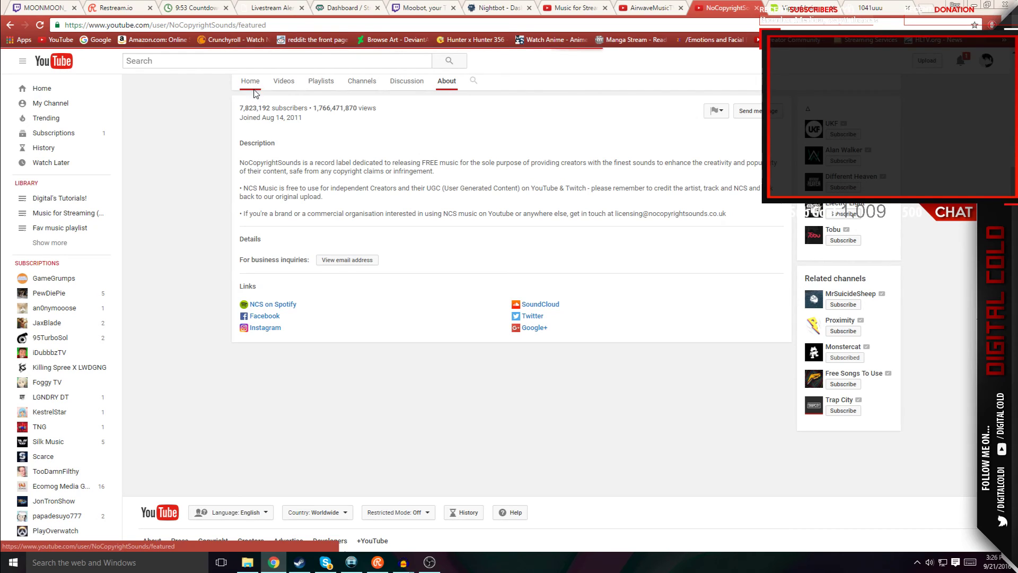
Look through the songs in the "Music for Streaming (Safe) - Copyright free" playlist and return to its beginning.
key("ctrl+shift+Tab")
key("ctrl+shift+Tab")
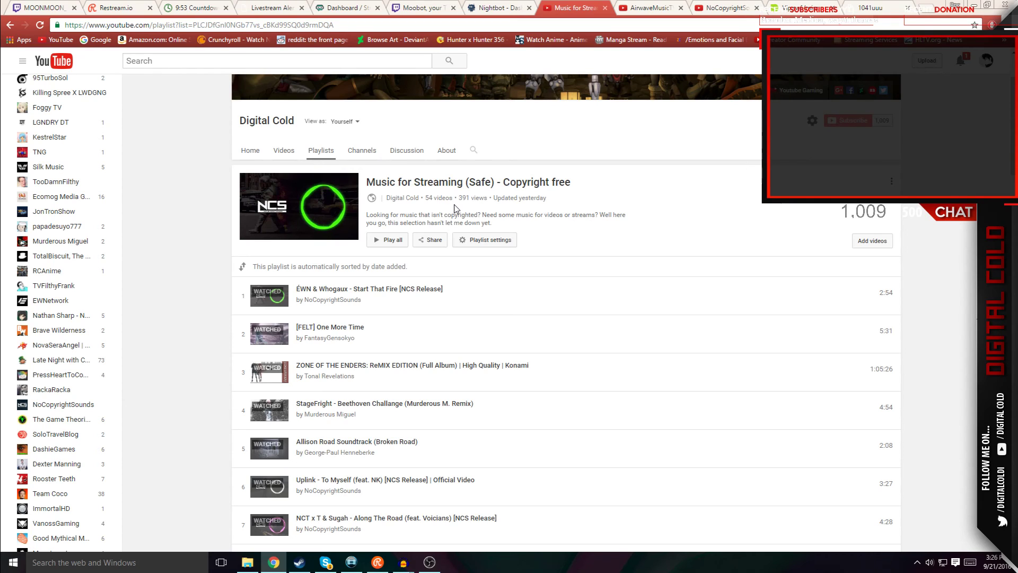
scroll(229, 352, "down", 2)
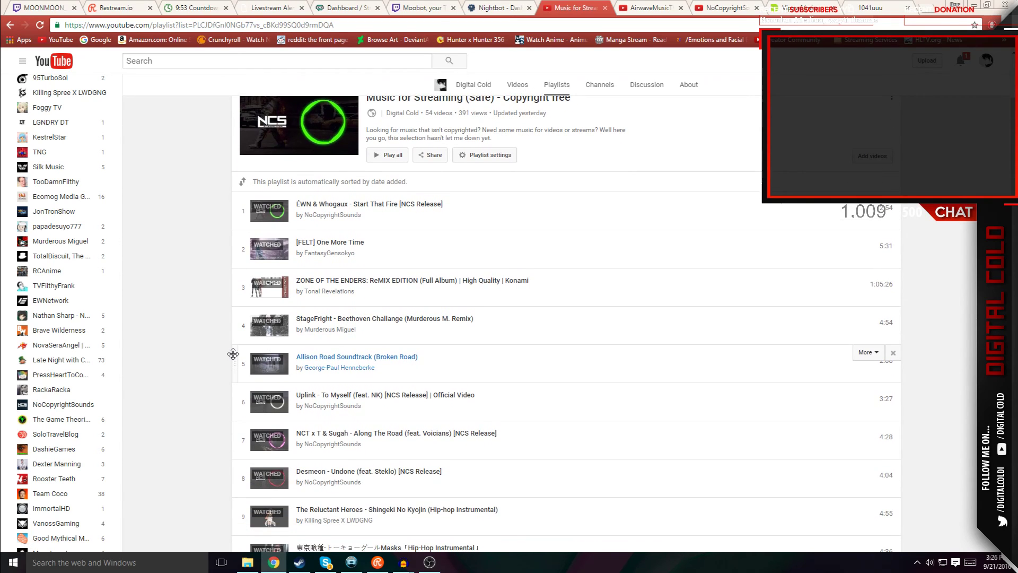
scroll(211, 364, "down", 3)
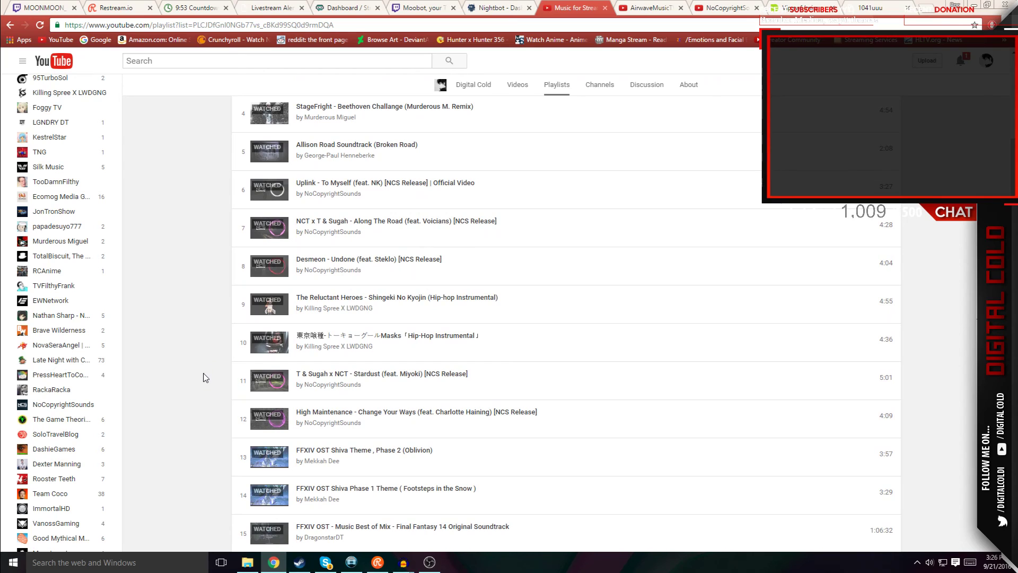
scroll(201, 383, "down", 2)
scroll(201, 383, "down", 7)
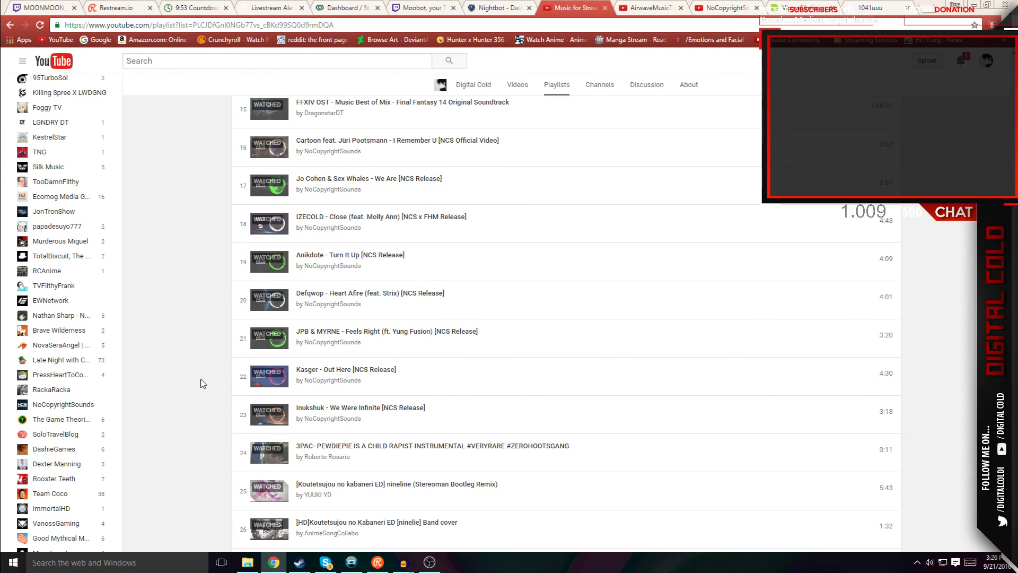
scroll(199, 380, "down", 7)
scroll(197, 380, "up", 20)
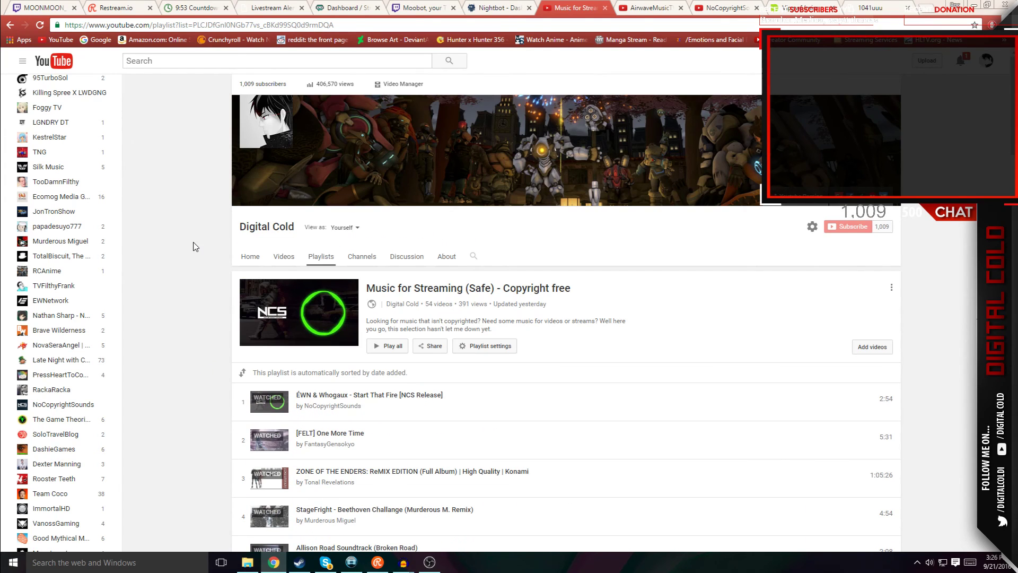
Browse the game music list of the Dagobah vip player, and return to the streaming music playlist.
left_click(800, 7)
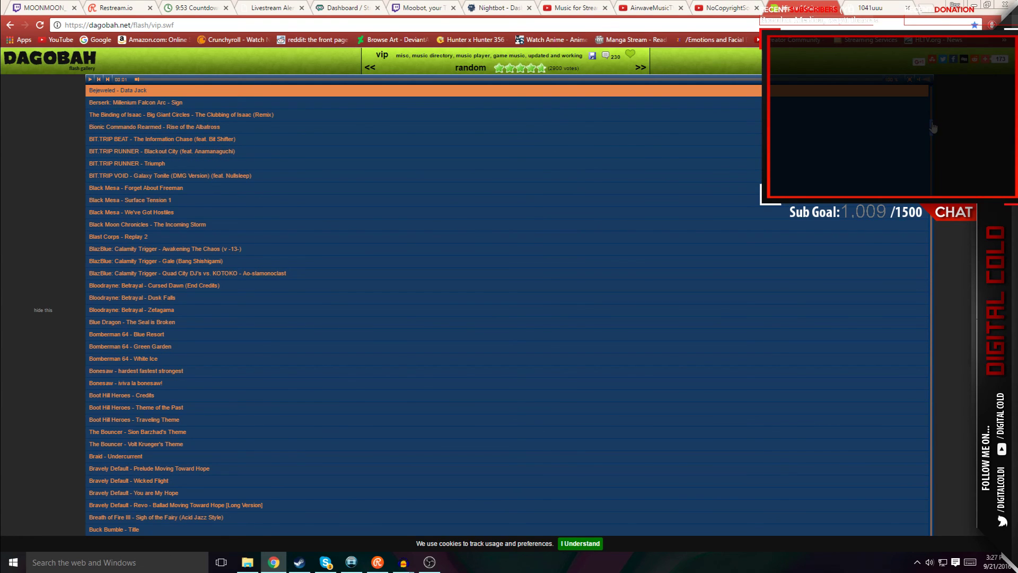
left_click_drag(933, 127, 932, 137)
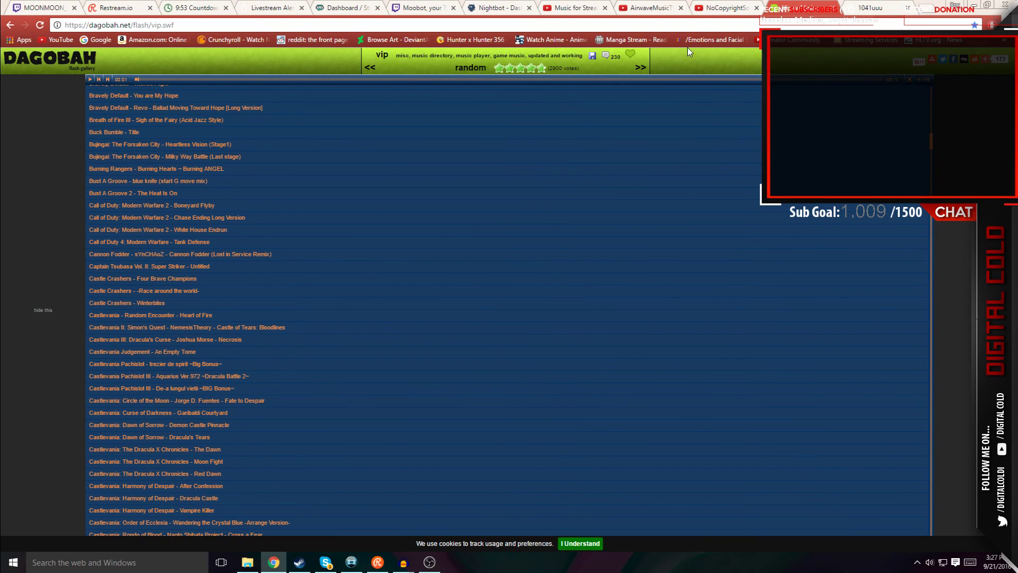
left_click(549, 7)
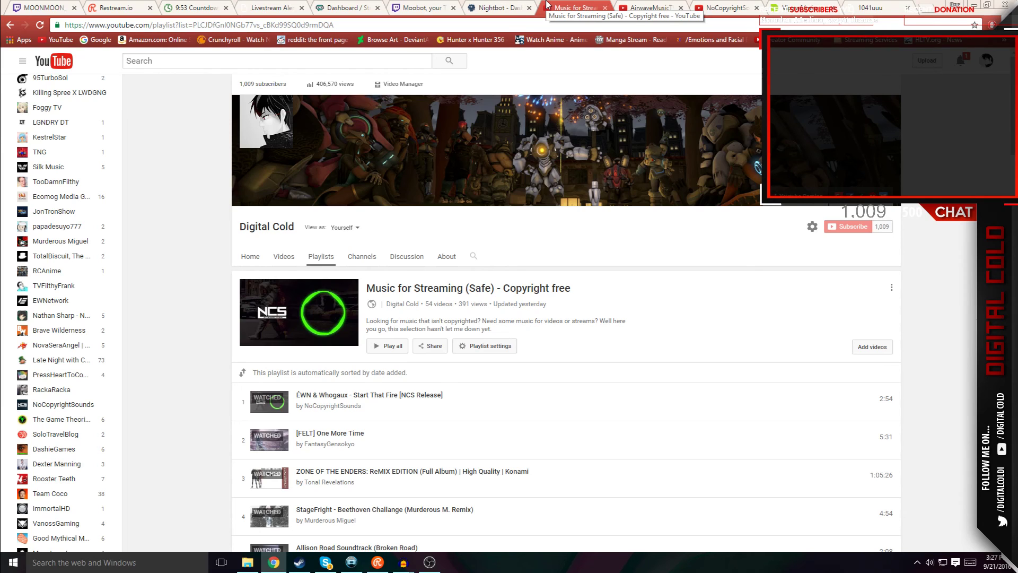
Look over the Moobot dashboard for the Twitch channel and bring up the Nightbot dashboard.
left_click(416, 7)
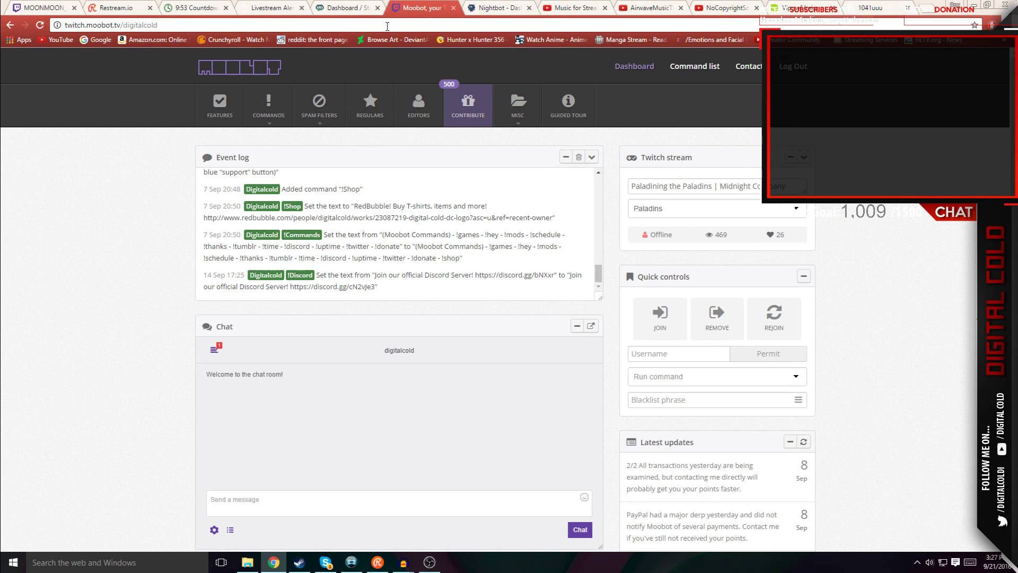
scroll(136, 243, "down", 3)
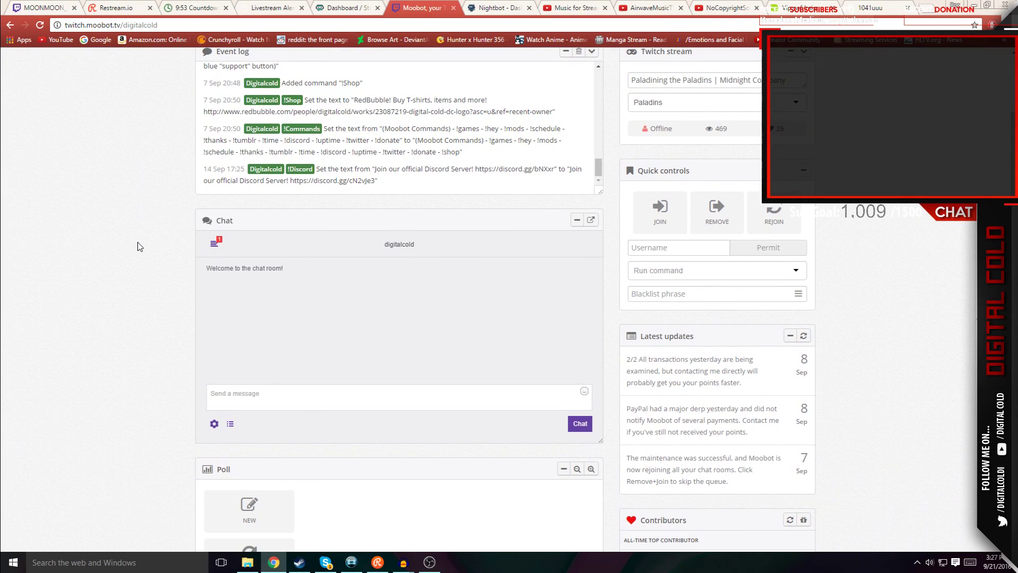
scroll(137, 247, "up", 3)
left_click(496, 7)
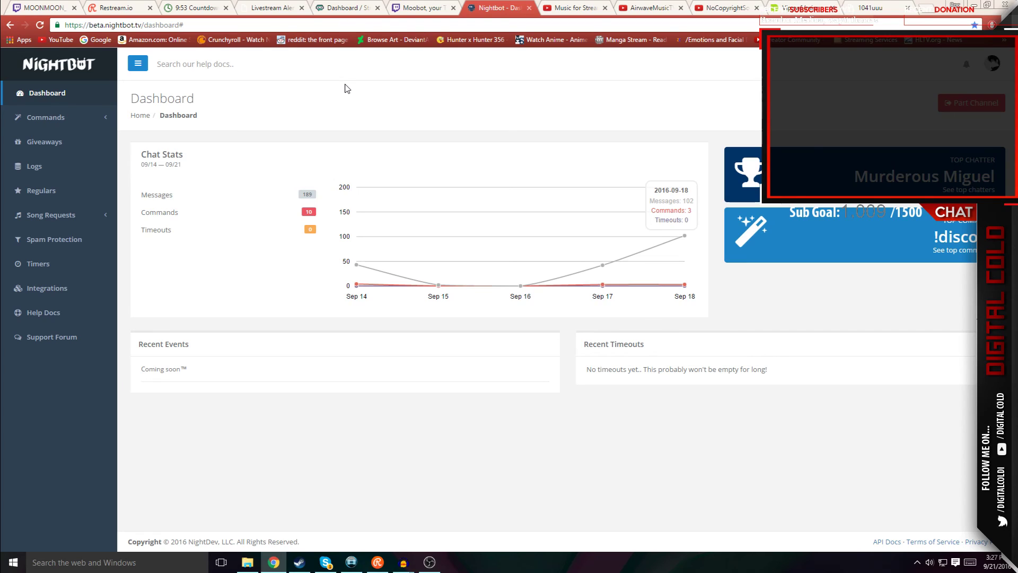
Compare the Moobot and Nightbot dashboards, and show Nightbot's custom channel commands.
left_click(439, 10)
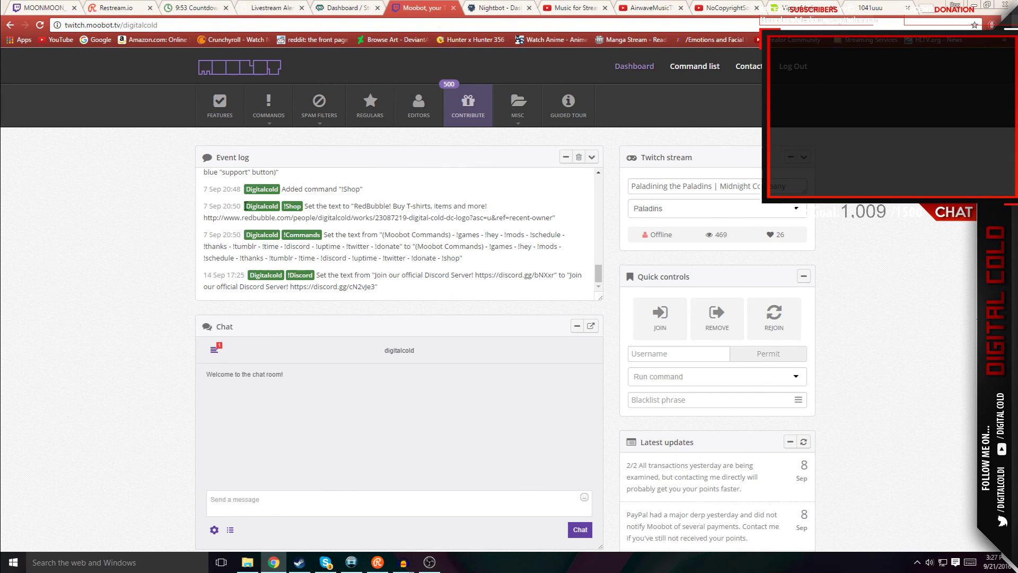
left_click(490, 10)
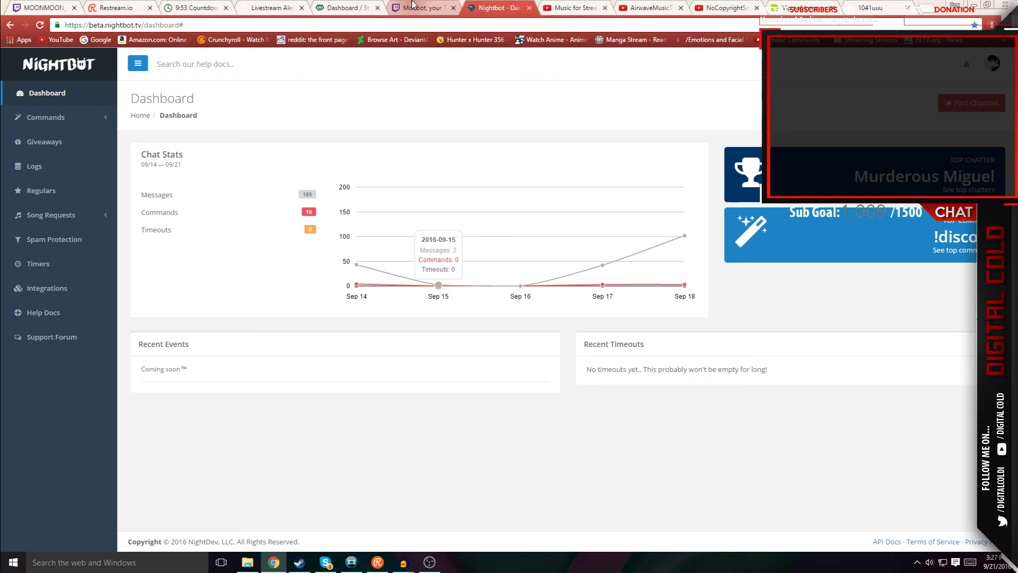
left_click(90, 118)
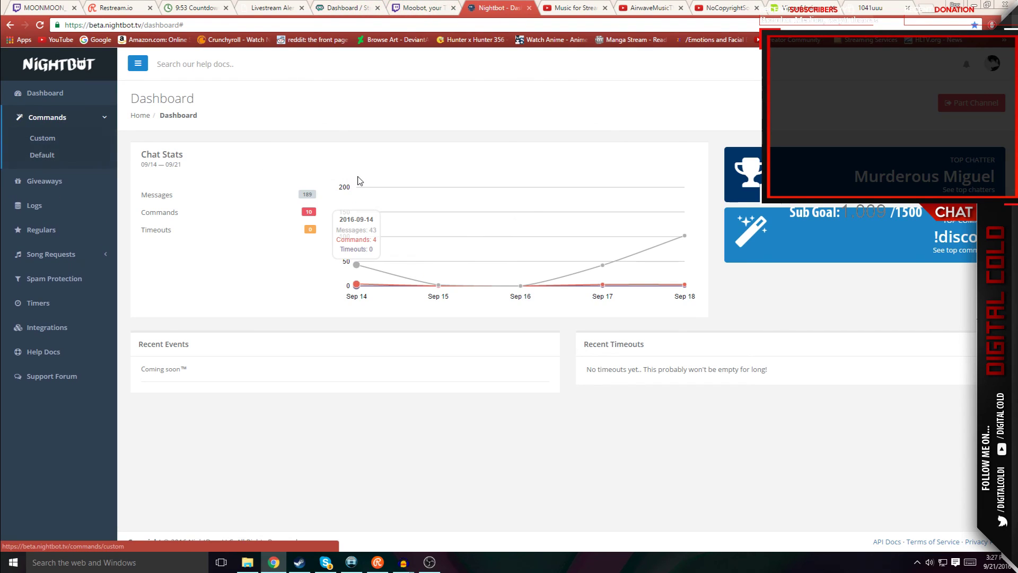
left_click(71, 140)
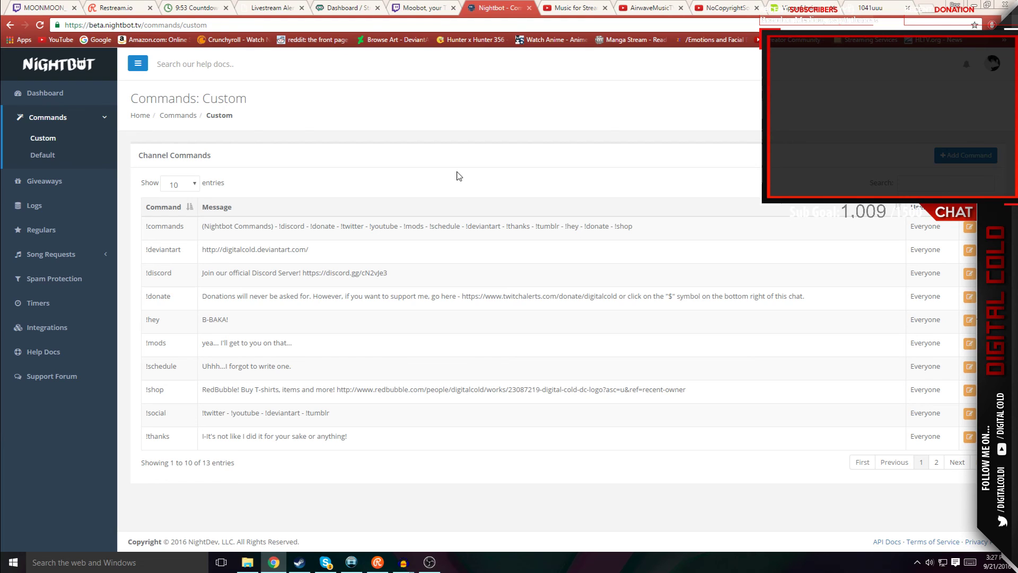
Check the command options offered on the Moobot dashboard, including the command list.
left_click(422, 12)
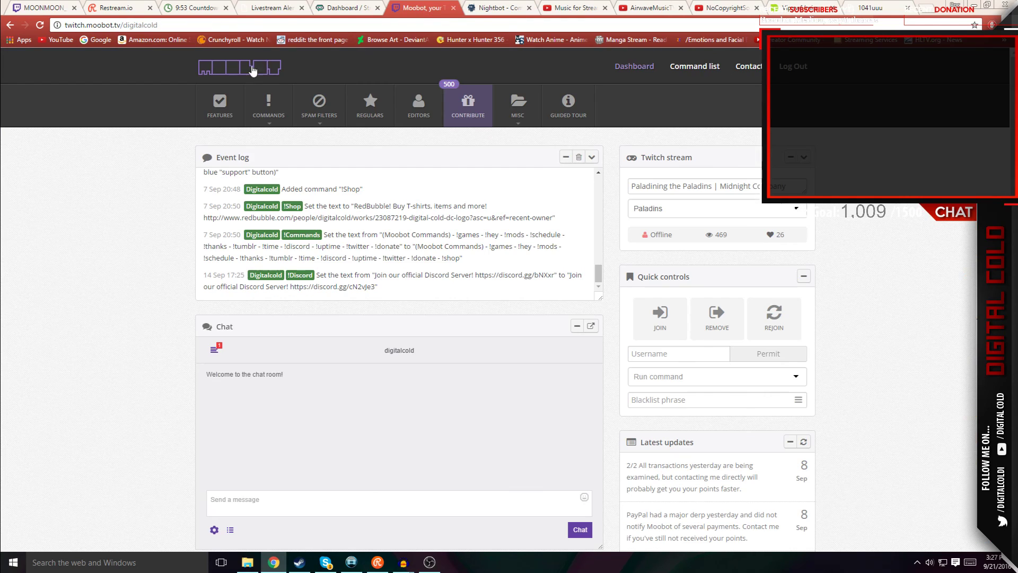
left_click(269, 109)
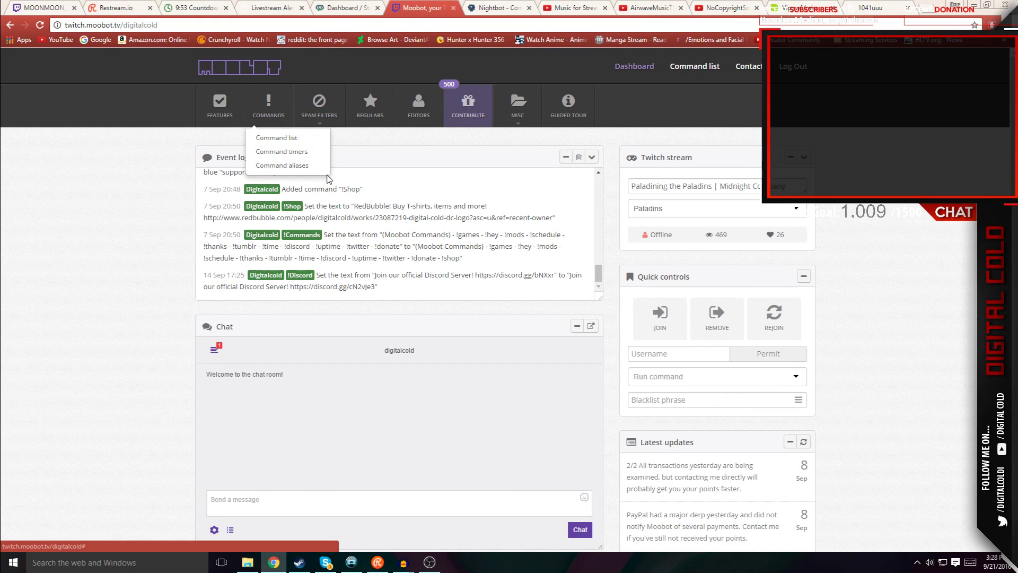
left_click(270, 137)
left_click(153, 233)
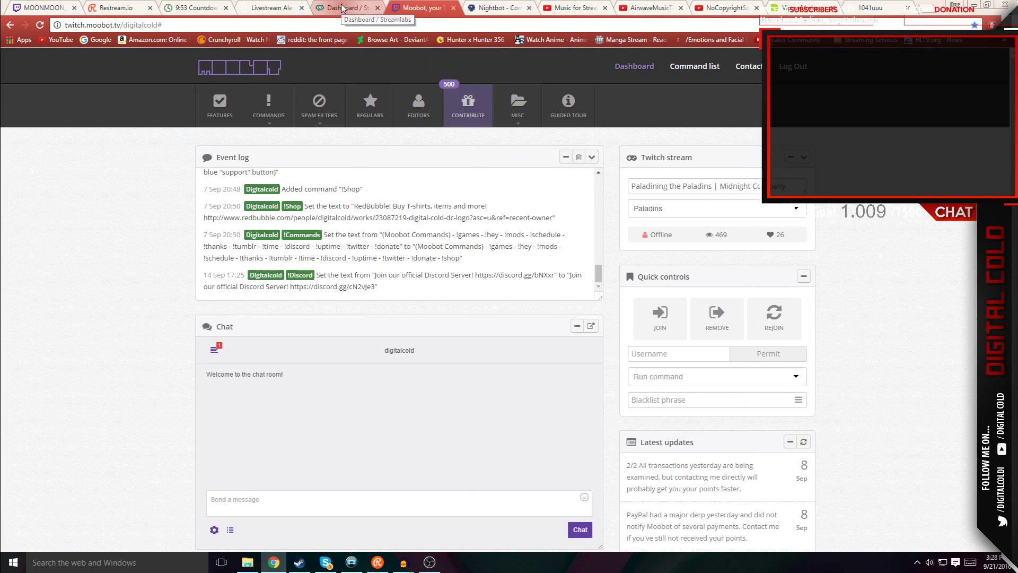
Open the Alert Box widget page in Streamlabs and examine its widget URL, alert previews and alert settings.
left_click(341, 6)
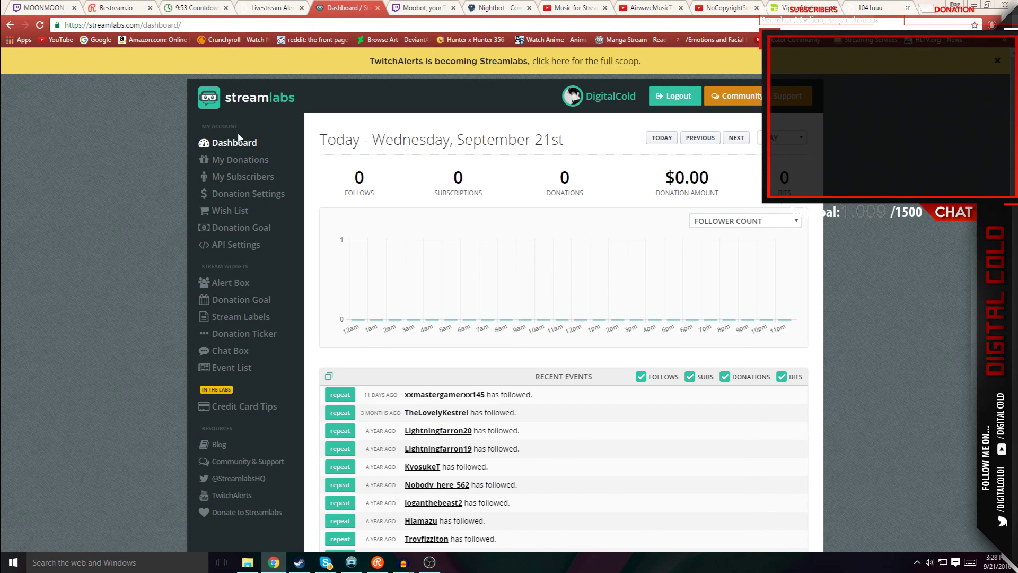
left_click(237, 284)
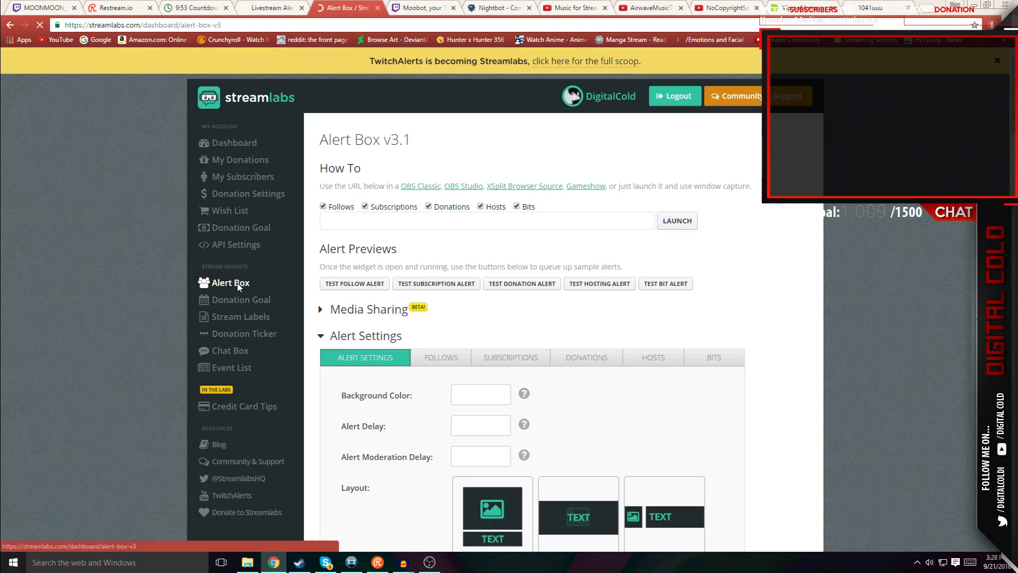
scroll(348, 190, "down", 2)
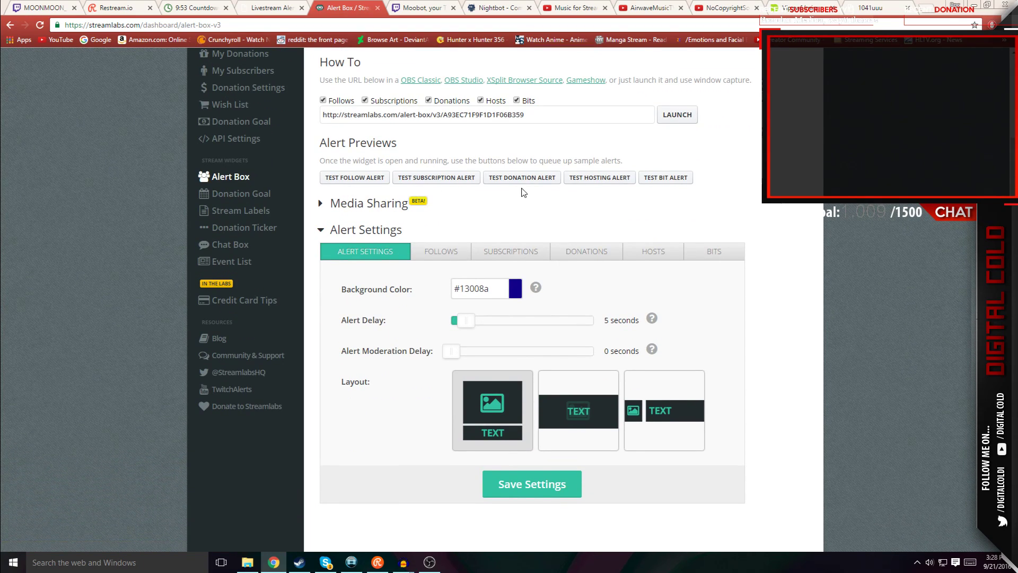
scroll(432, 272, "up", 2)
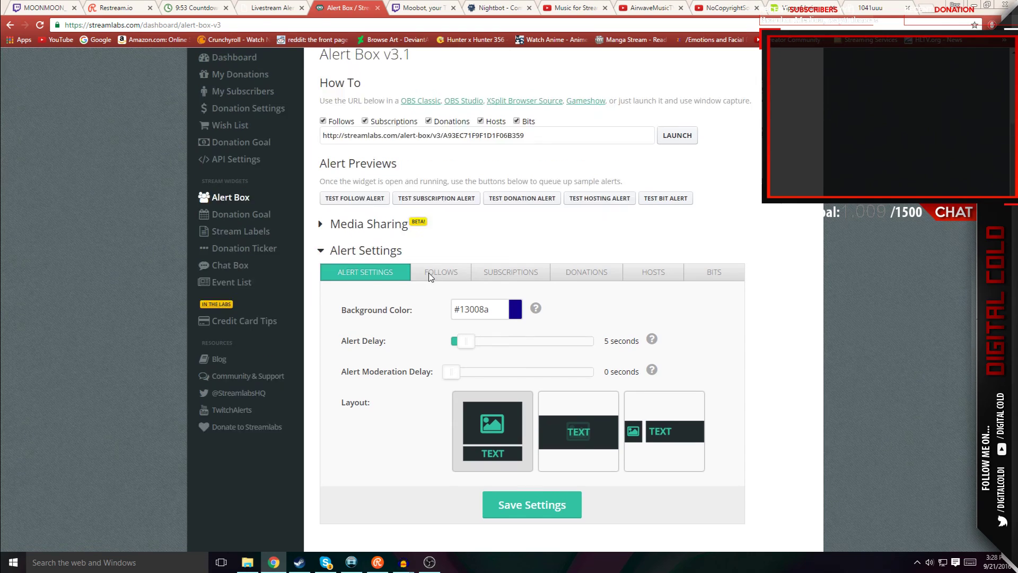
Switch to OBS to check the Youtube Stream scene's sources, and minimize it again.
left_click(430, 563)
scroll(467, 351, "up", 2)
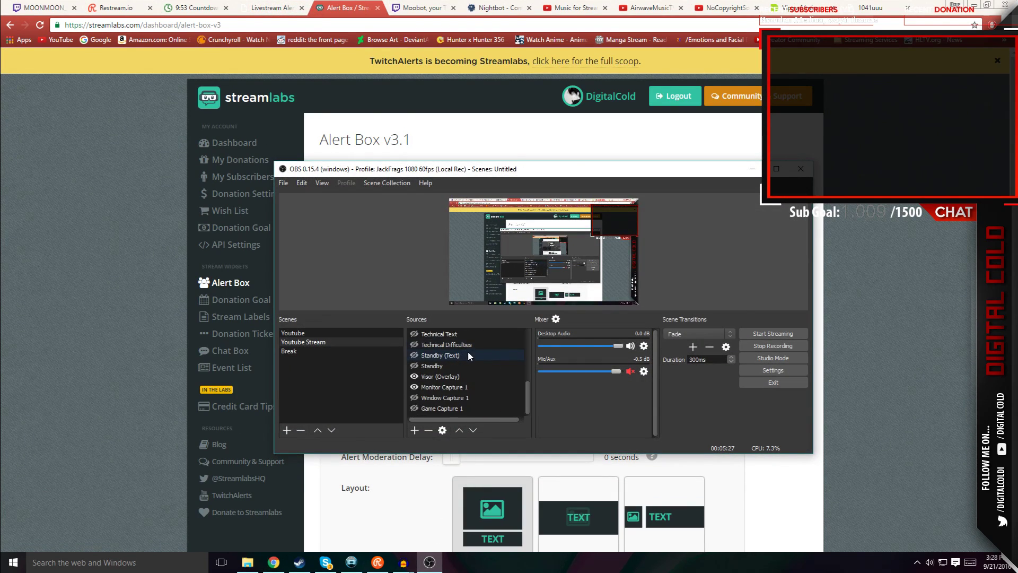
left_click(752, 169)
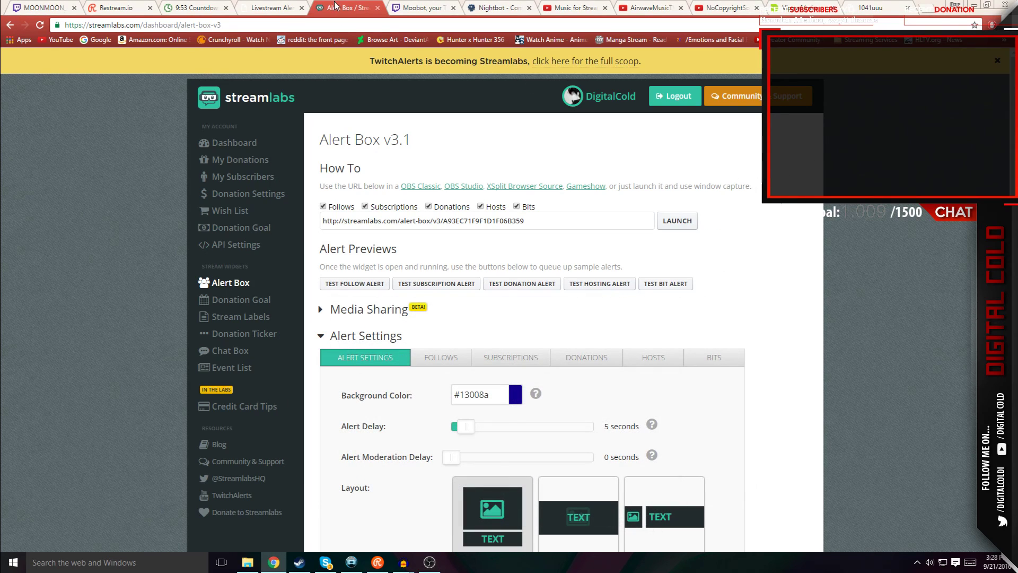
Compare the Livestream Alerts page for YouTube subscriber alerts with the Streamlabs Alert Box page.
left_click(270, 8)
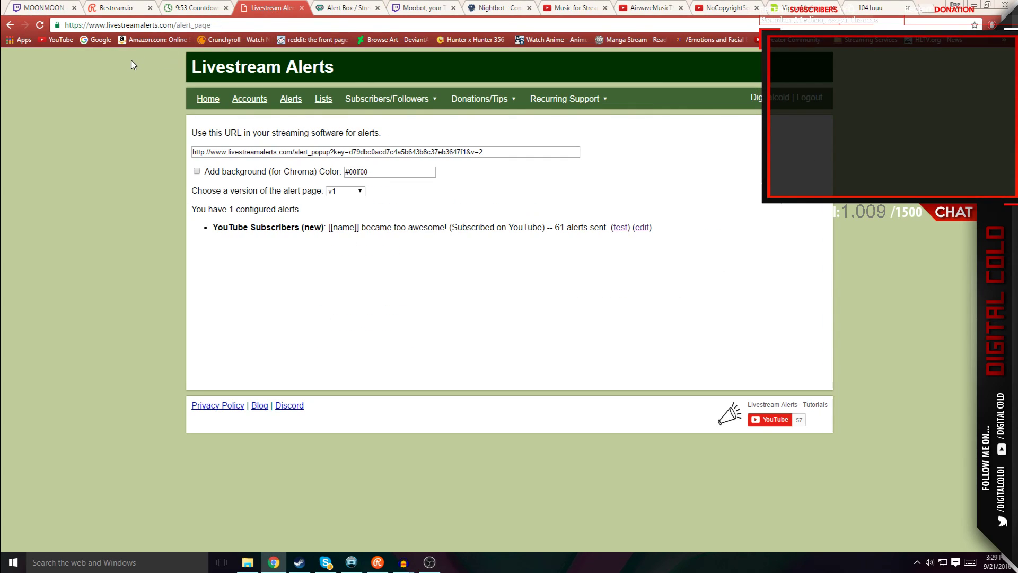
left_click(345, 7)
left_click(263, 8)
left_click(346, 6)
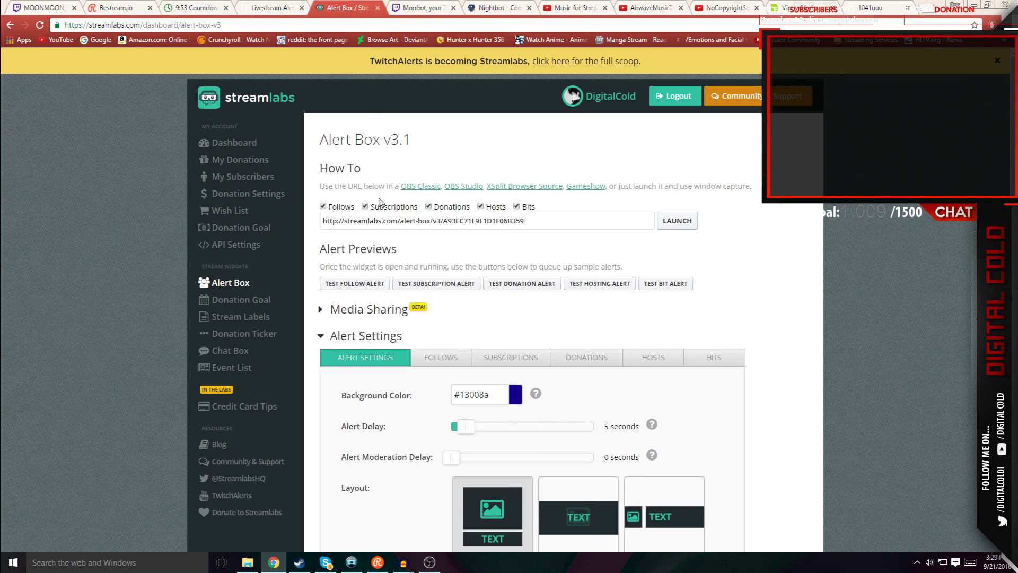
left_click(265, 17)
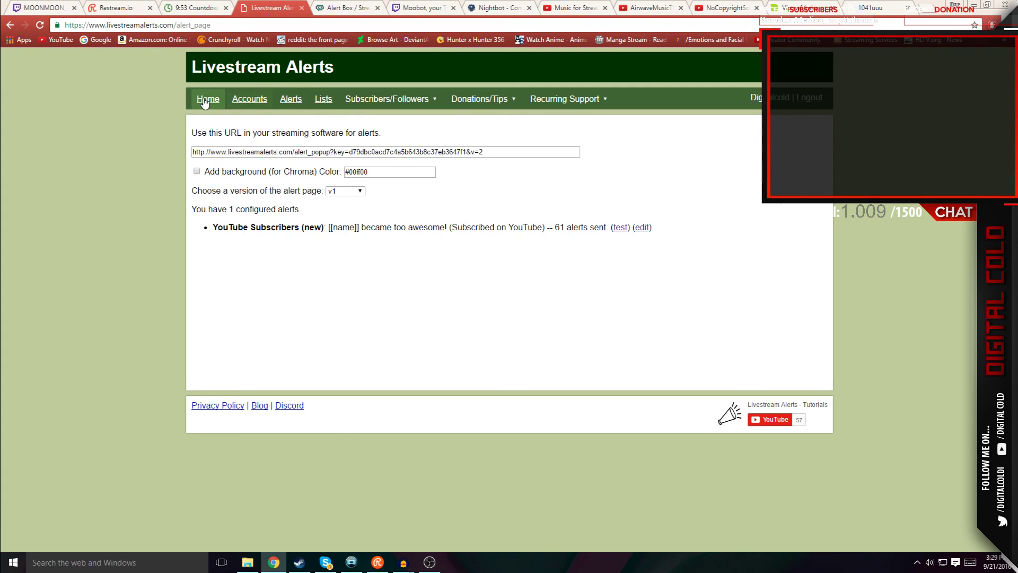
Send a test alert for new YouTube subscribers from Livestream Alerts and check it in OBS with the window maximized, finally minimizing OBS.
mouse_move(436, 99)
left_click(621, 228)
left_click(429, 562)
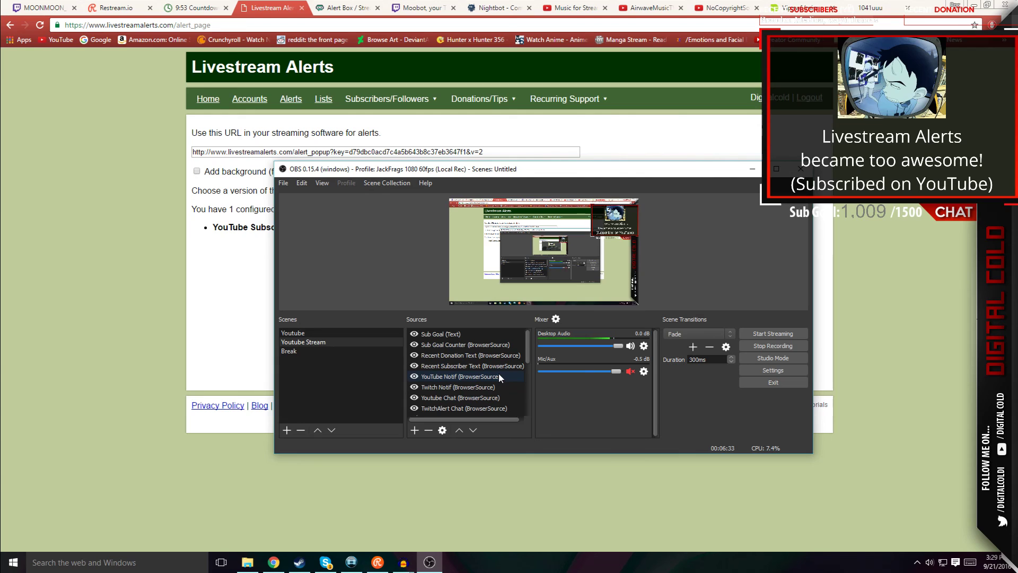
left_click(776, 168)
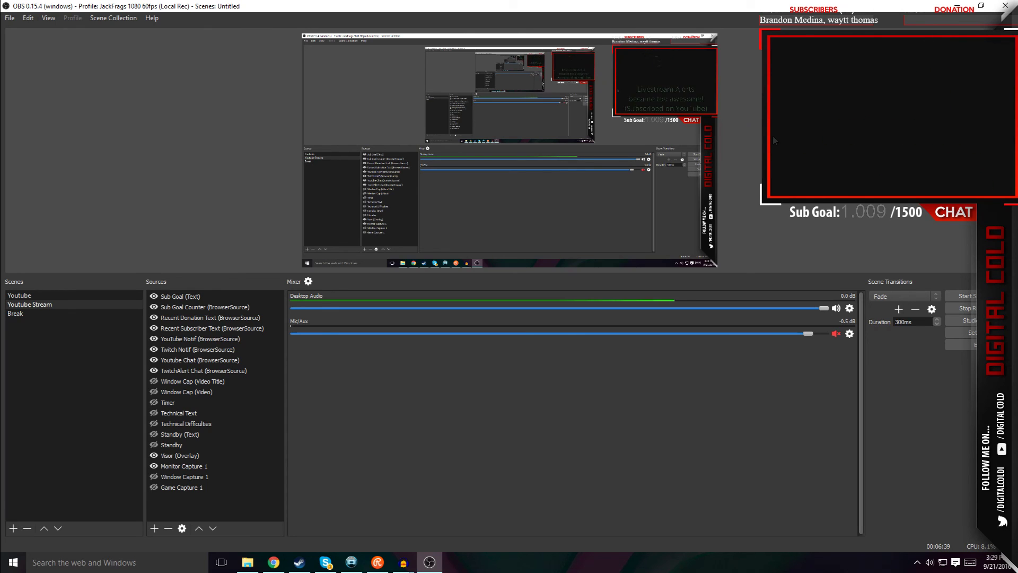
left_click(956, 16)
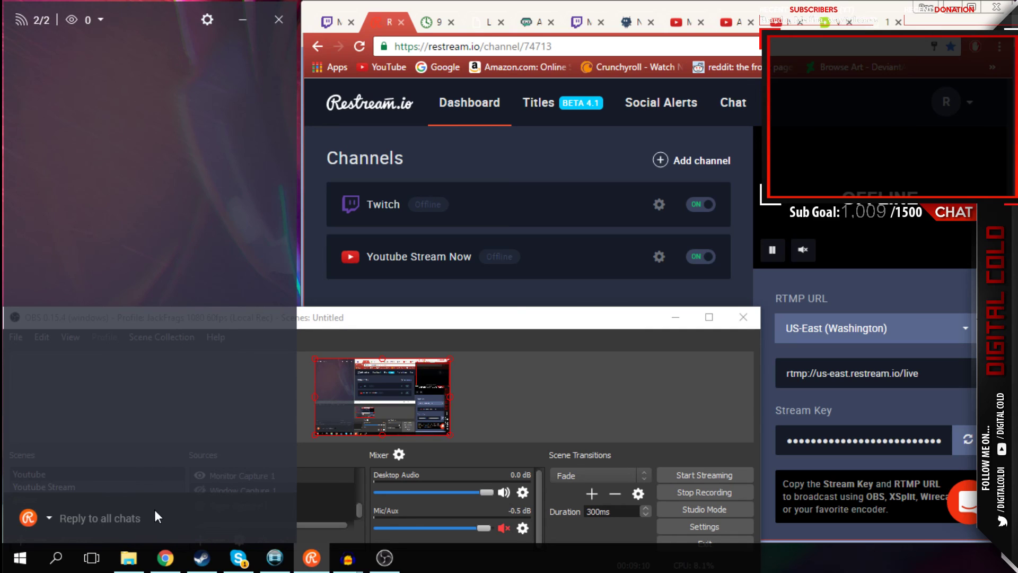
Set the Restream Chat reply target to #allchats and send the message "yo".
left_click(49, 518)
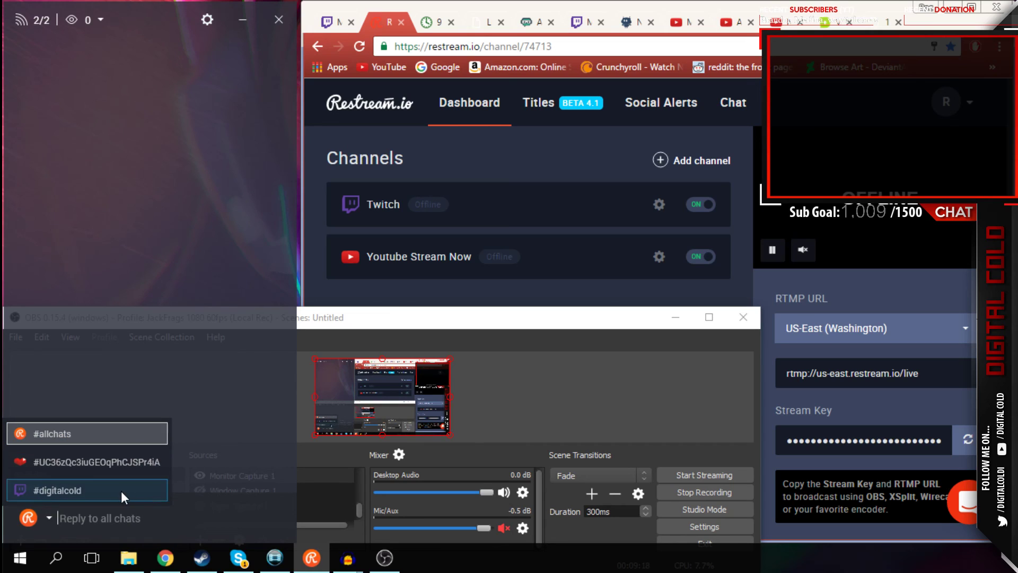
left_click(113, 432)
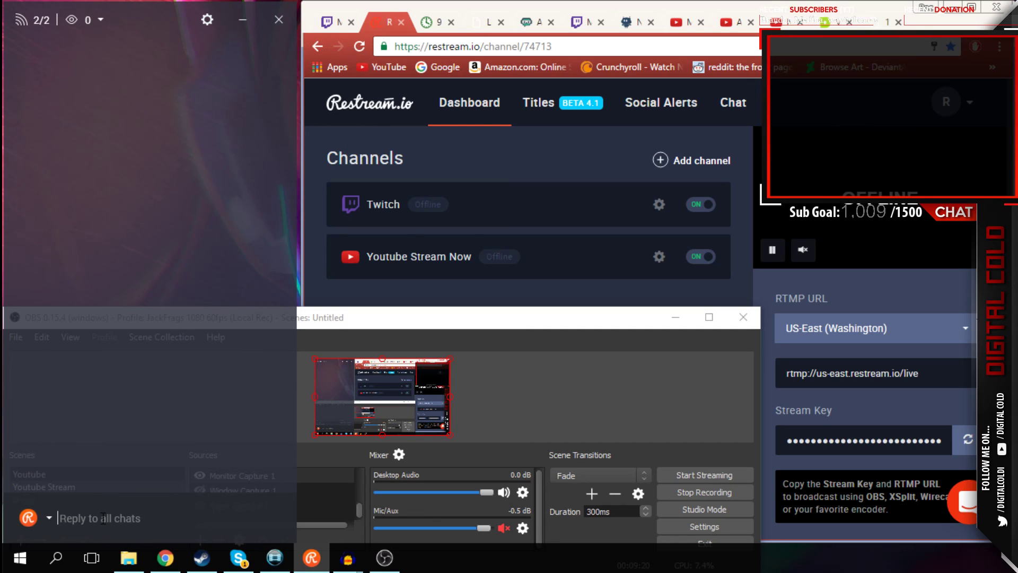
type("yo")
key("Return")
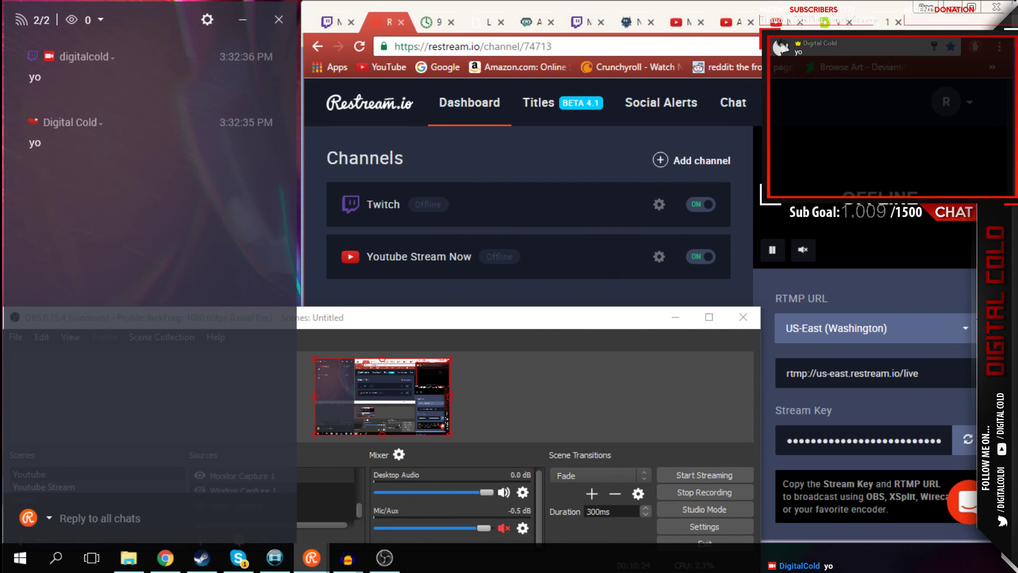
Review the Restream Chat settings for accounts, filters, window, notifications, web server and export, and close them without changes.
left_click(207, 20)
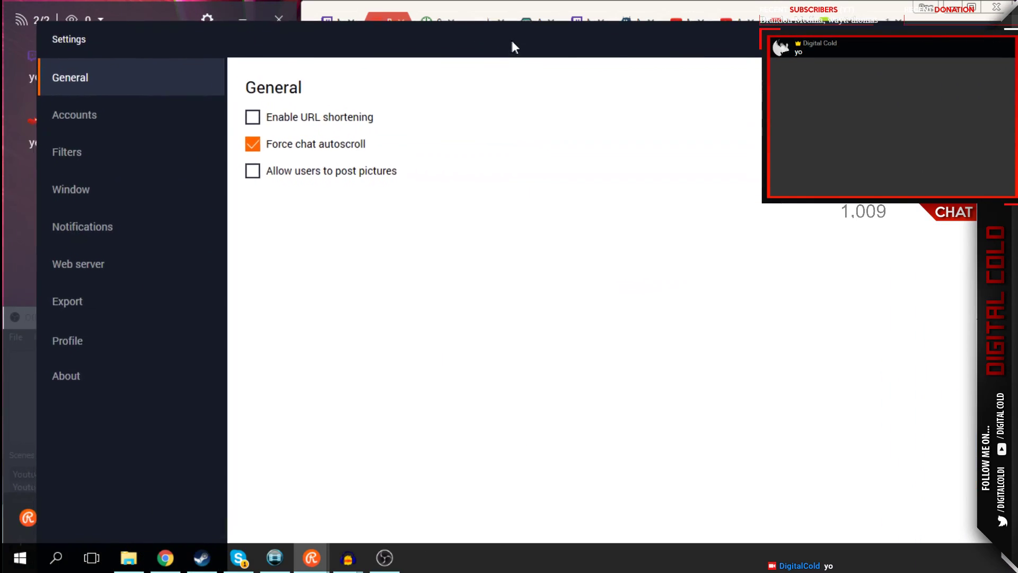
left_click(94, 116)
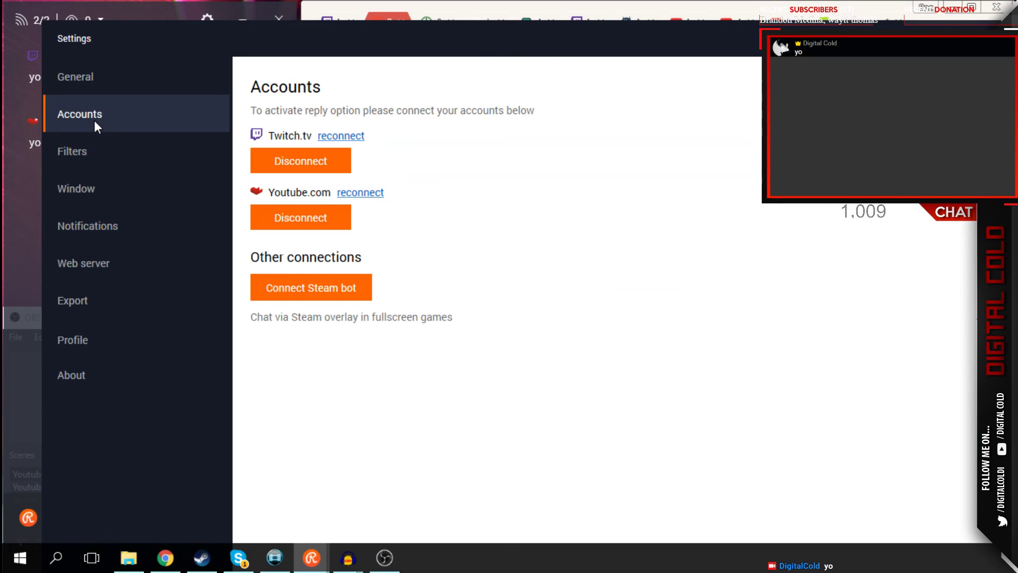
left_click(95, 154)
left_click(82, 198)
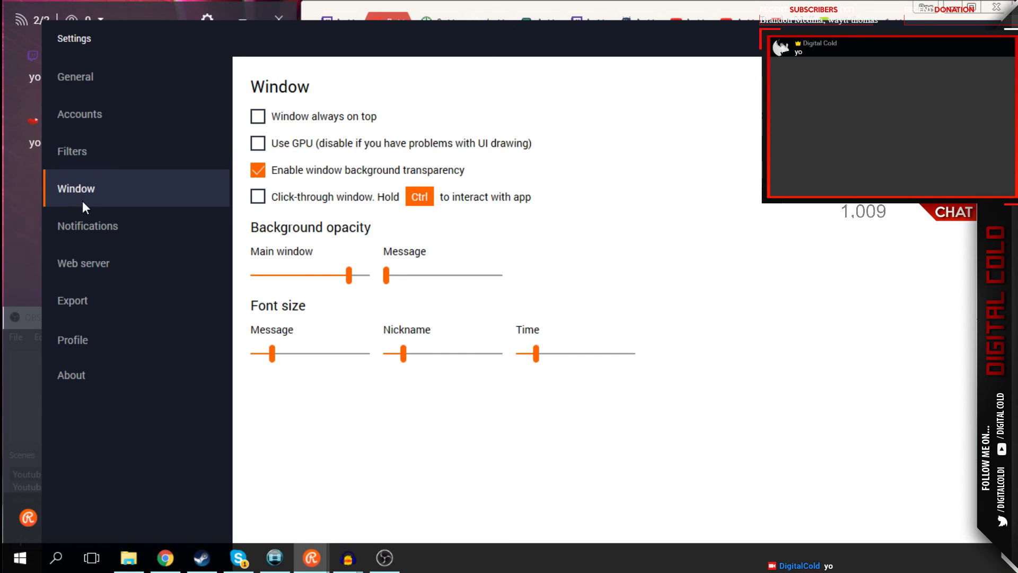
left_click(90, 232)
left_click(88, 265)
left_click(78, 302)
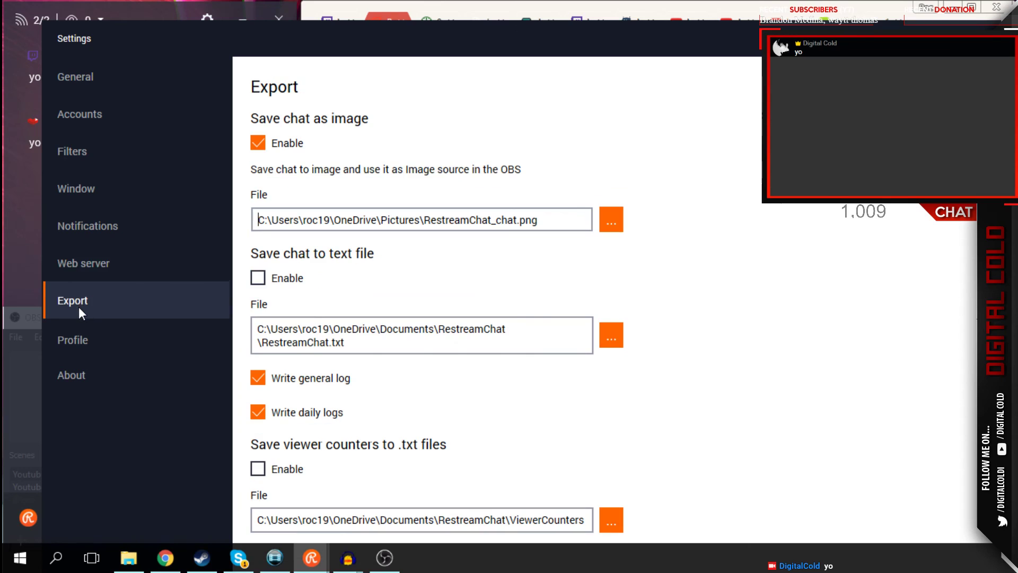
key("Escape")
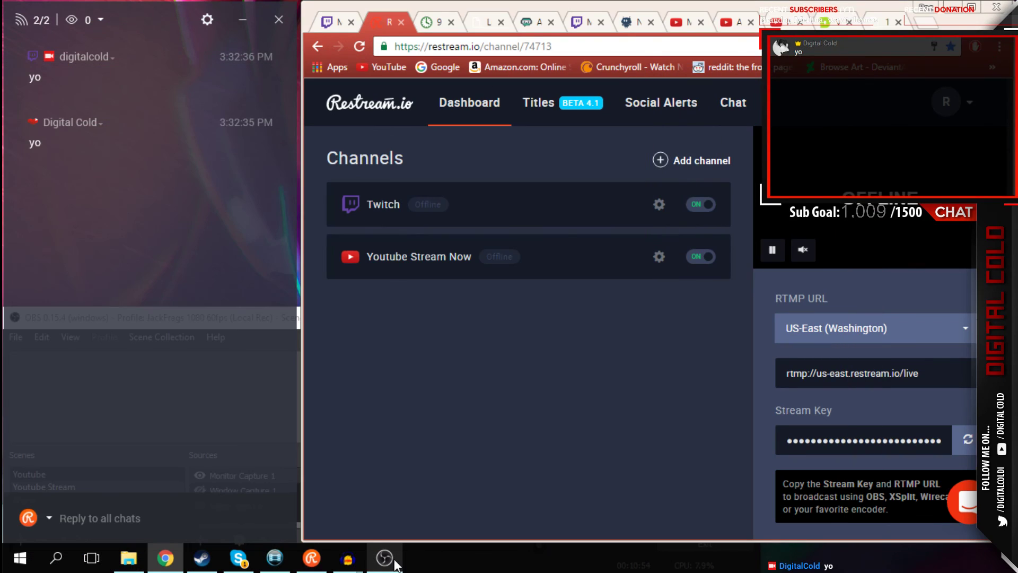
Review the streaming workspace across OBS, Restream Chat, the Dagobah vip music page and the moonmoon_ow Twitch channel, ending in OBS.
left_click(395, 565)
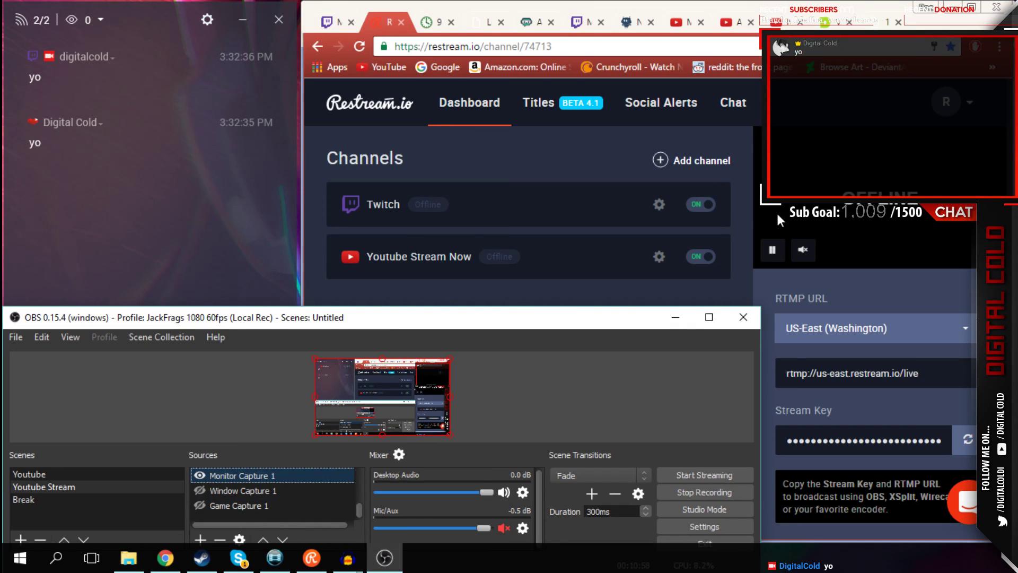
left_click(248, 195)
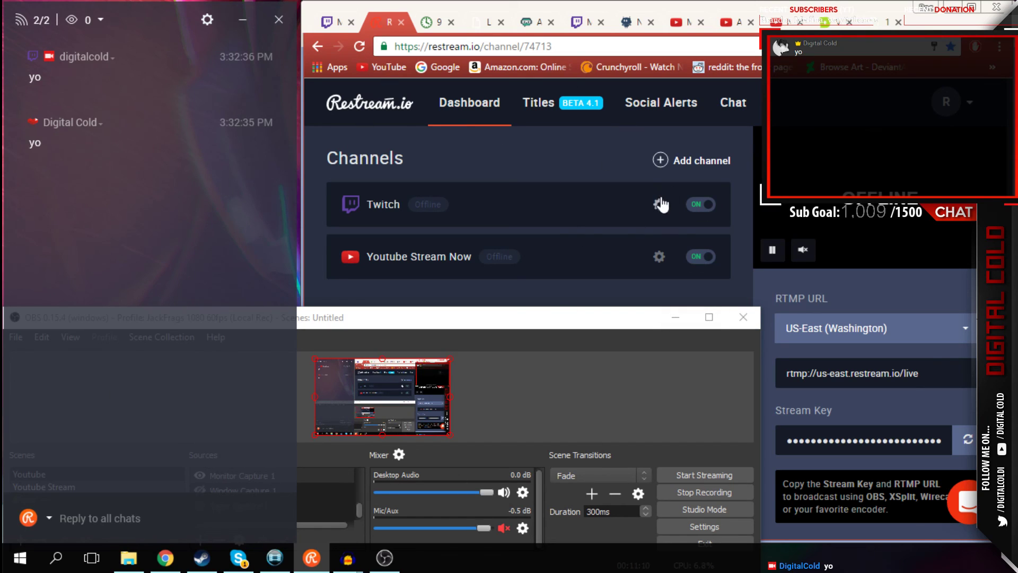
left_click(739, 21)
left_click(822, 21)
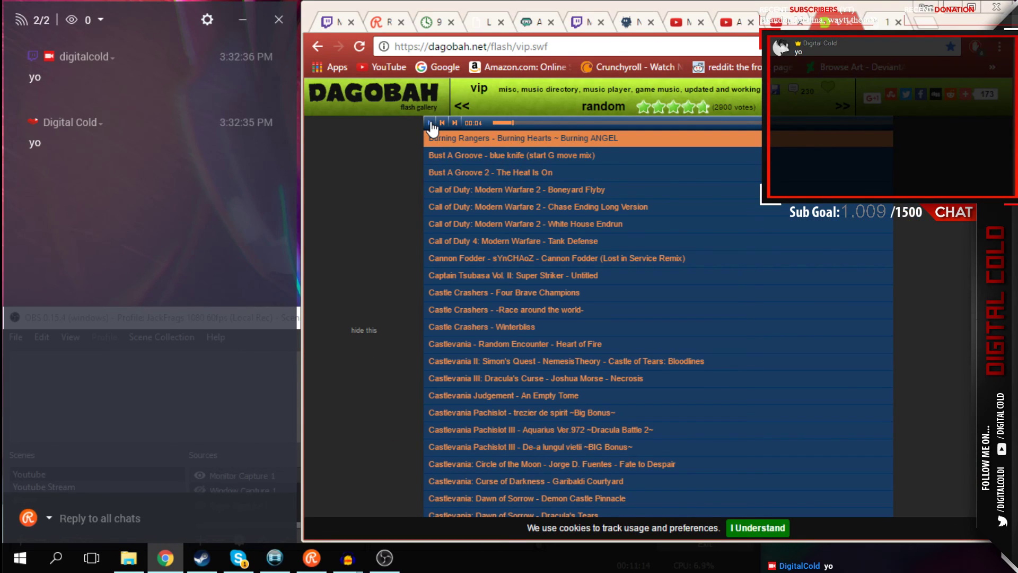
left_click(328, 25)
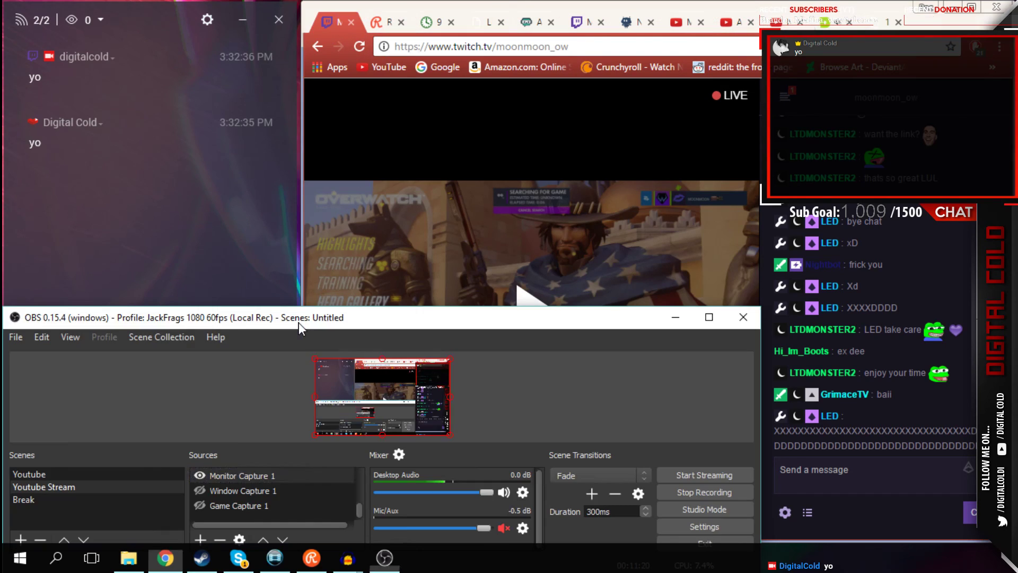
left_click(298, 321)
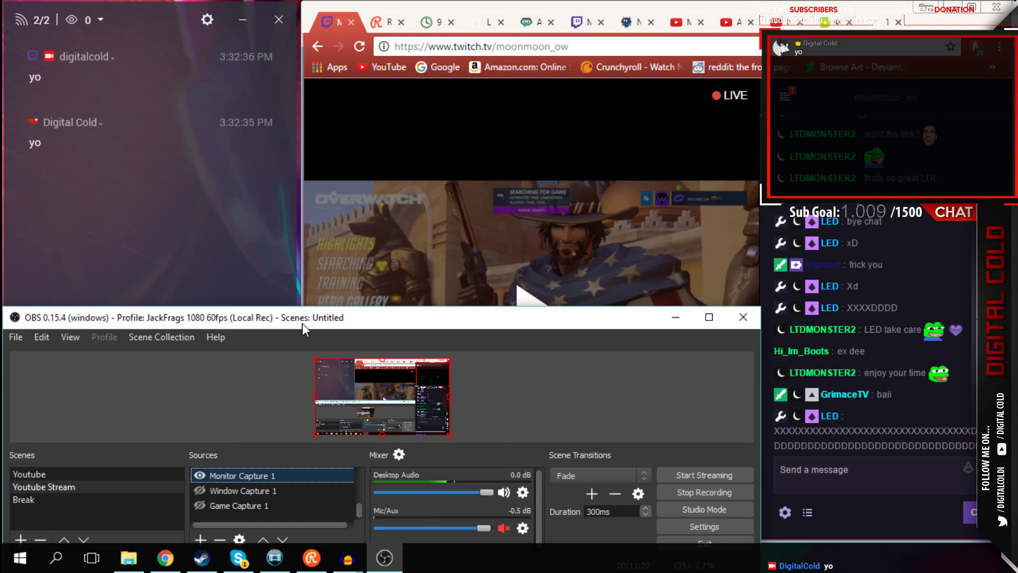